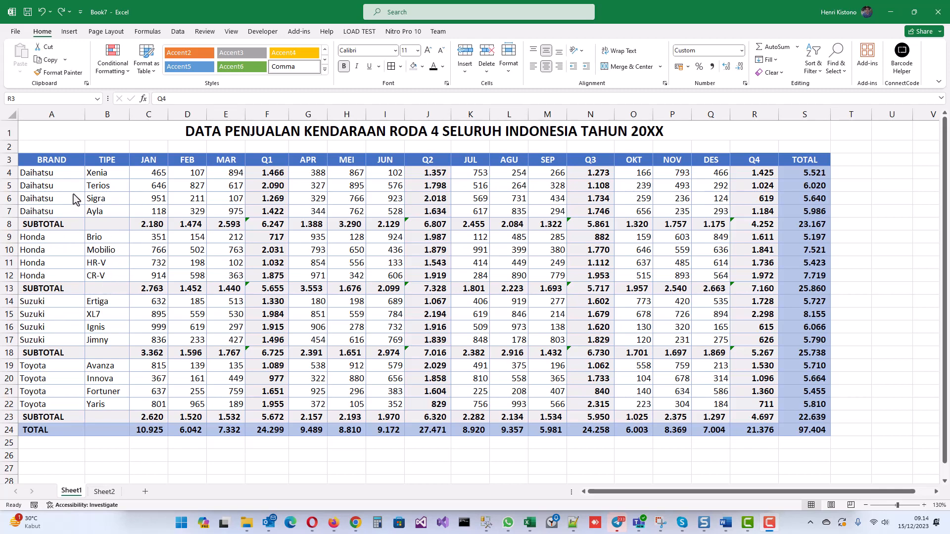
{"action": "left_click", "coordinate": [269, 172]}
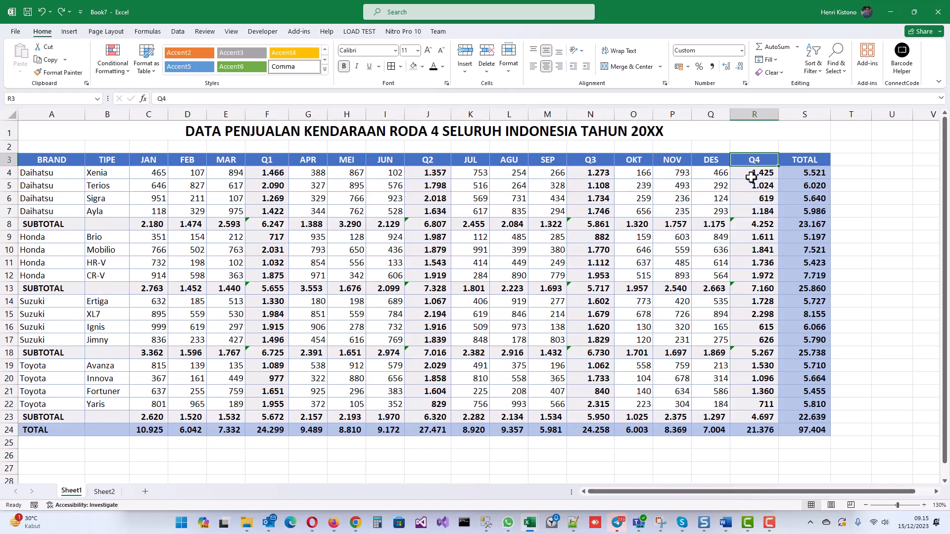
{"action": "left_click", "coordinate": [819, 172]}
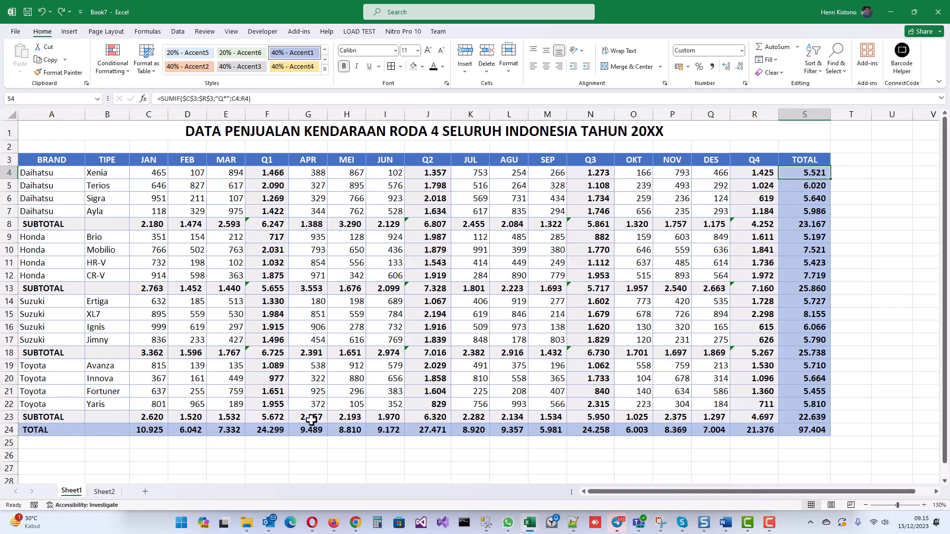
Step: On Sheet2, add up Xenia's January to March sales in Q1 cell F4 with the formula =C4+D4+E4
{"action": "left_click", "coordinate": [103, 492]}
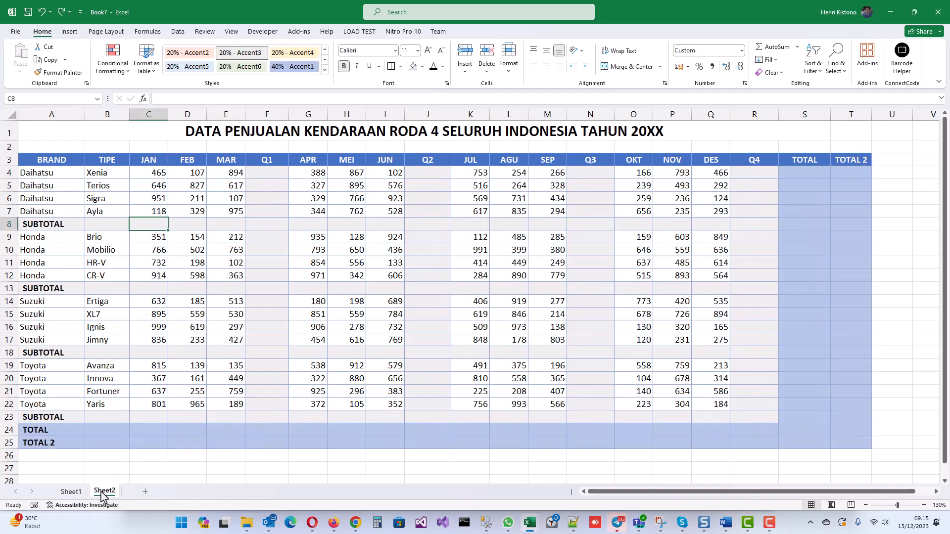
{"action": "left_click", "coordinate": [271, 171]}
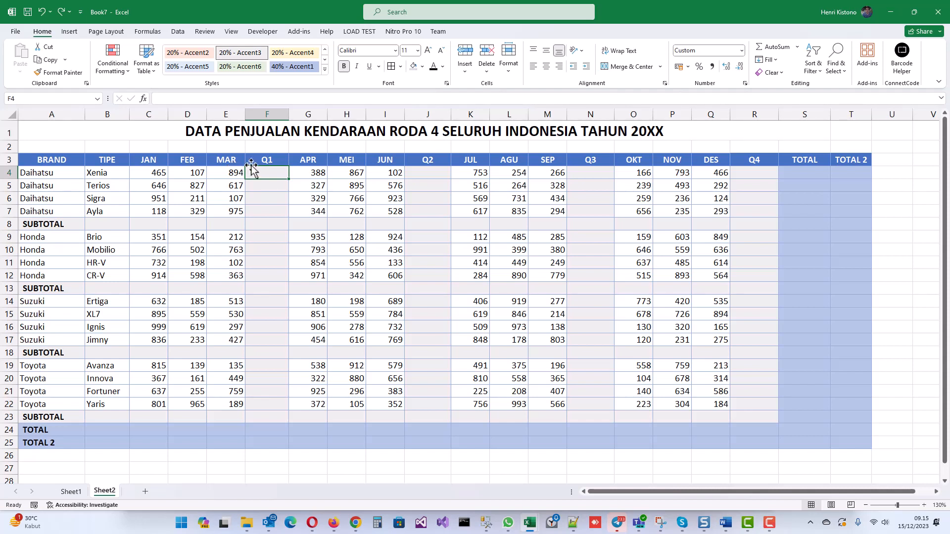
{"action": "type", "text": "="}
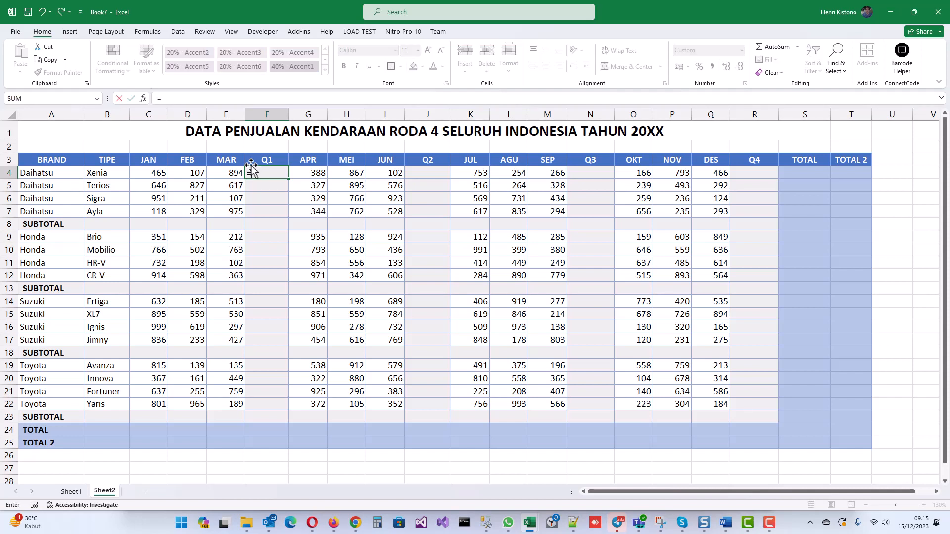
{"action": "type", "text": "C4"}
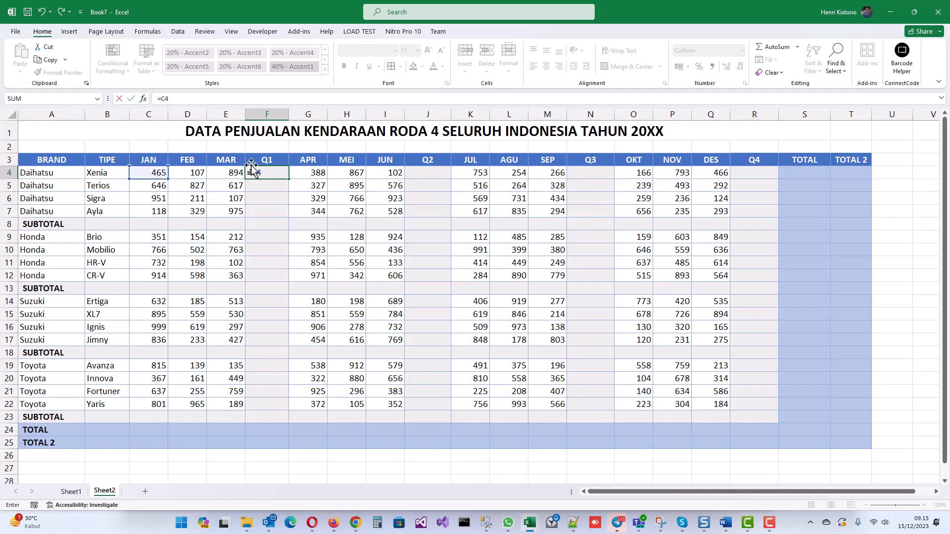
{"action": "type", "text": "+D4"}
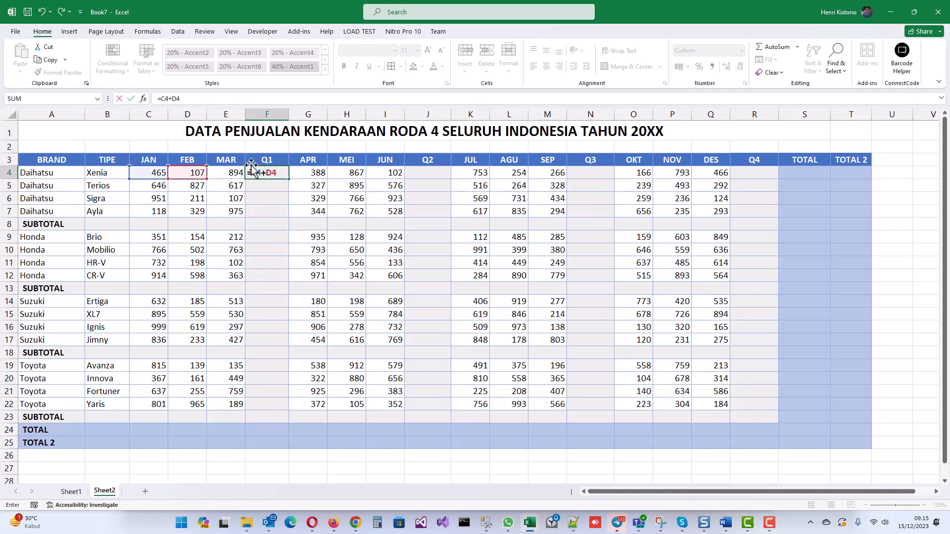
{"action": "type", "text": "+E4"}
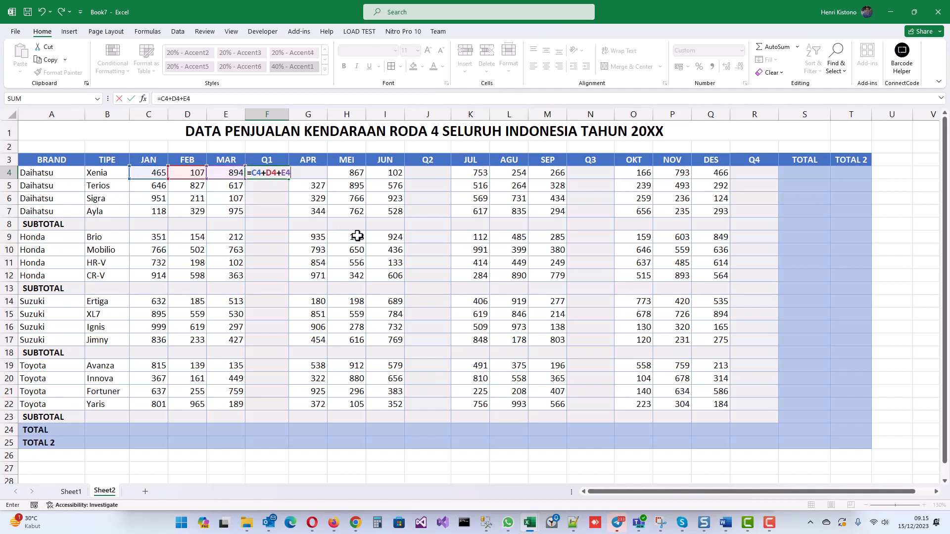
{"action": "key", "text": "ctrl+Return"}
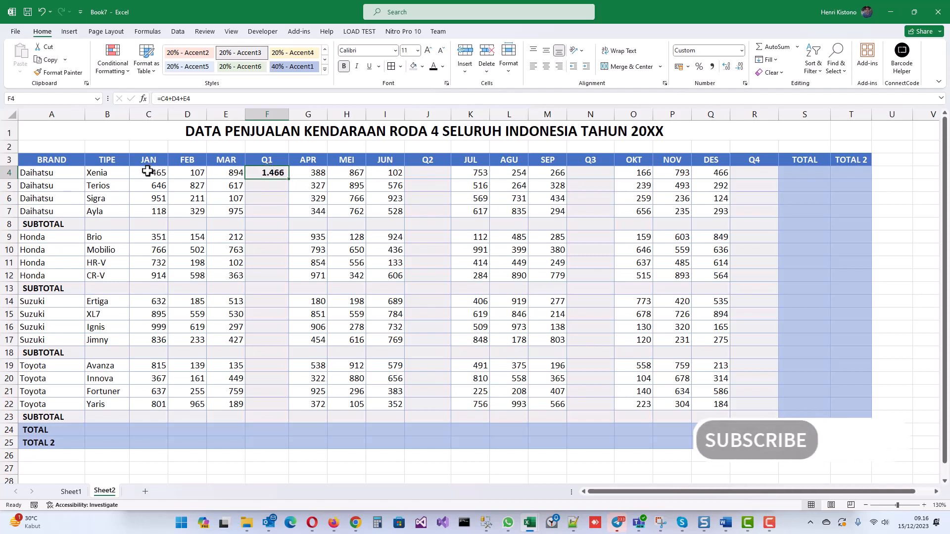
Step: Check the sum of C4:E4, then fill the Q1 formula from F4 down to F23
{"action": "left_click_drag", "start_coordinate": [151, 171], "coordinate": [232, 172]}
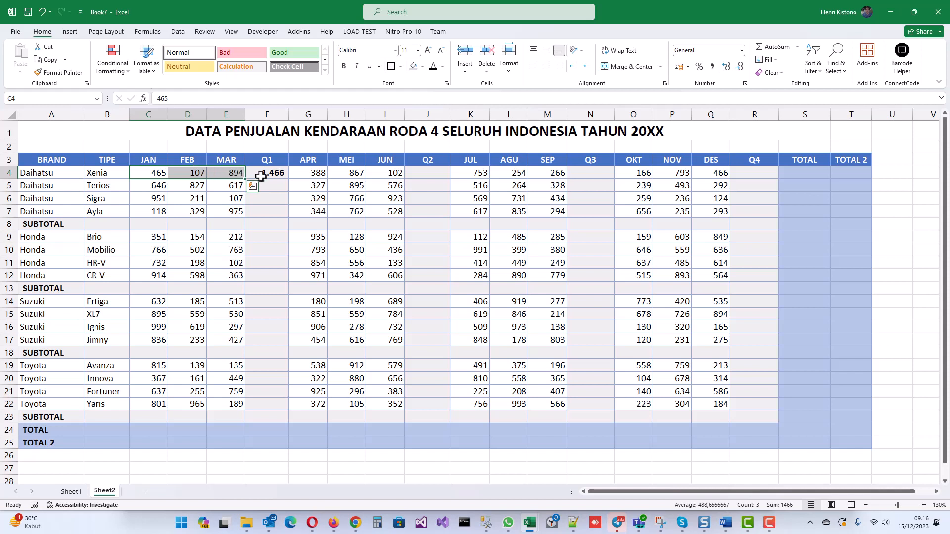
{"action": "left_click", "coordinate": [281, 172]}
{"action": "left_click_drag", "start_coordinate": [288, 179], "coordinate": [289, 423]}
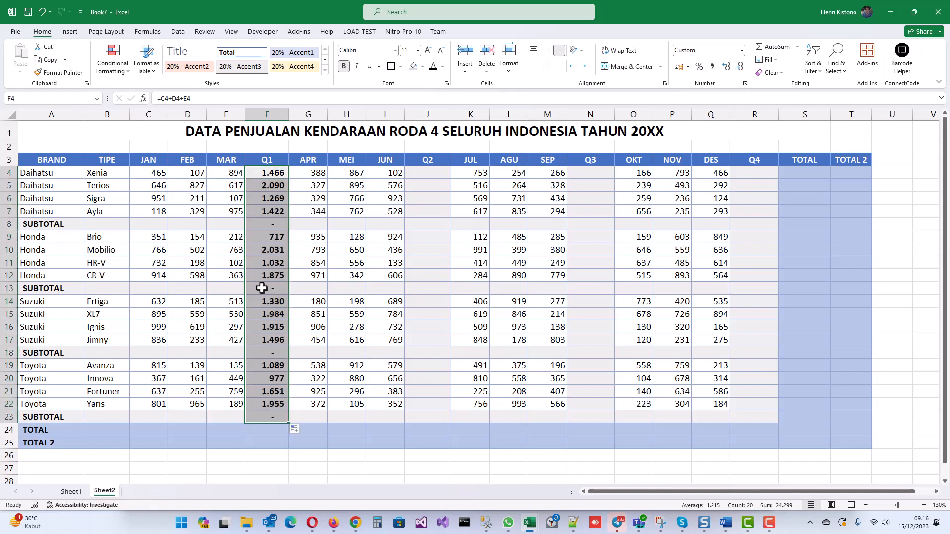
Step: Enter =SUM(G4;H4;I4) in Q2 cell J4 and fill the formula down to J23
{"action": "left_click", "coordinate": [427, 171]}
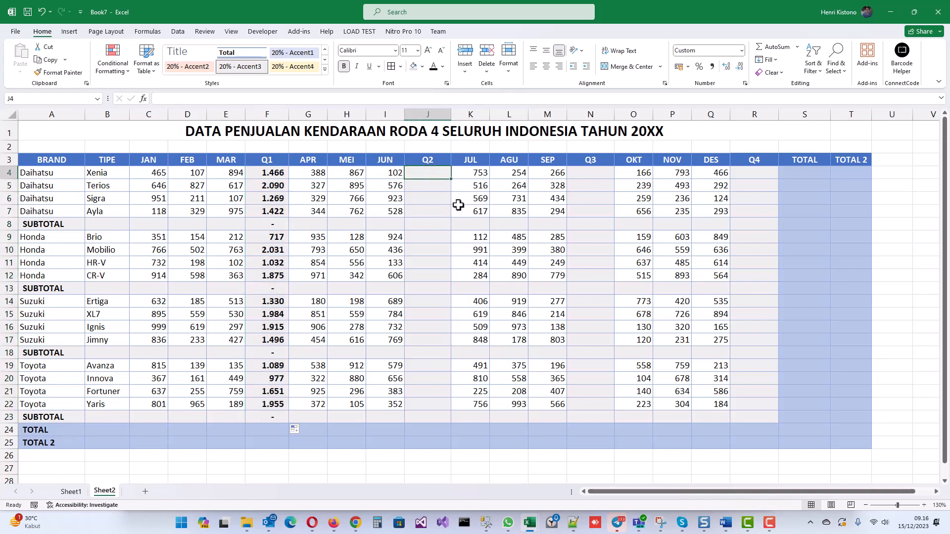
{"action": "type", "text": "="}
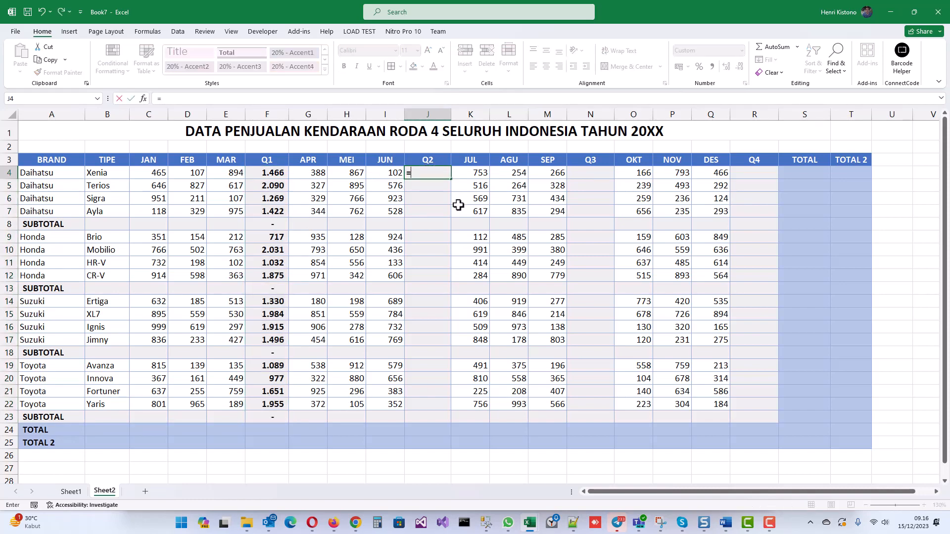
{"action": "type", "text": "sum"}
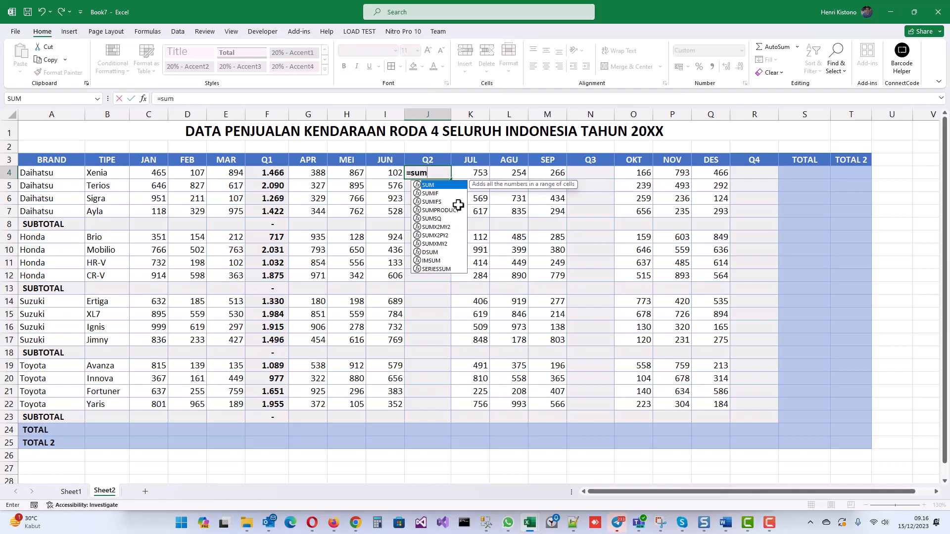
{"action": "type", "text": "("}
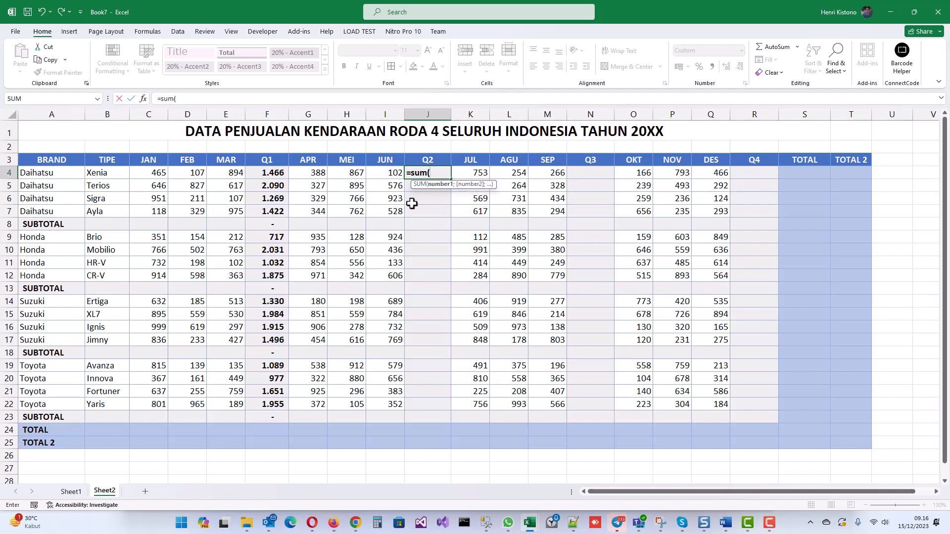
{"action": "left_click", "coordinate": [304, 171]}
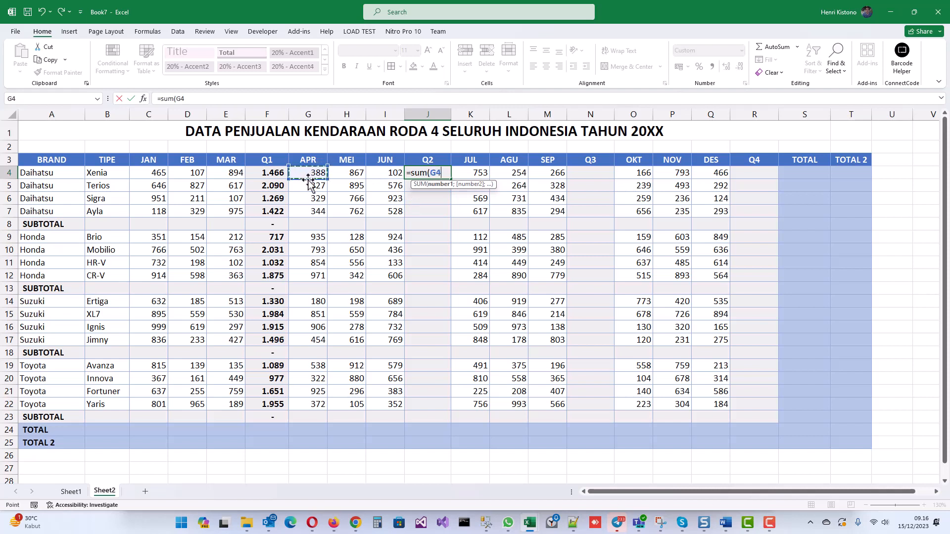
{"action": "type", "text": ";"}
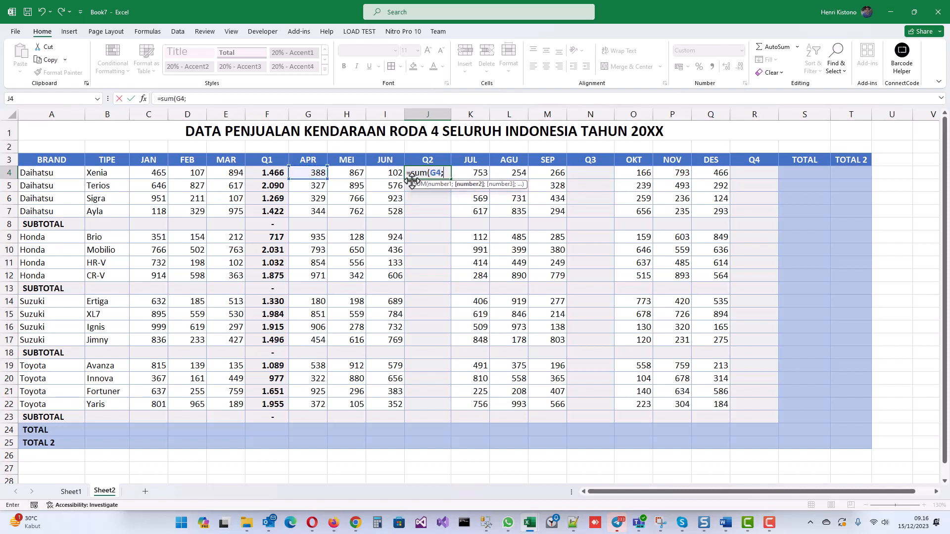
{"action": "left_click", "coordinate": [351, 173]}
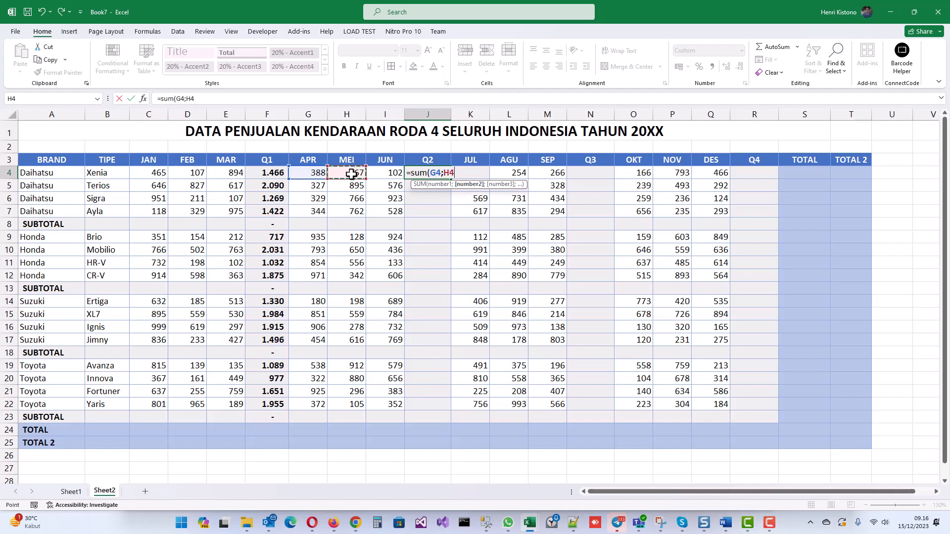
{"action": "type", "text": ";"}
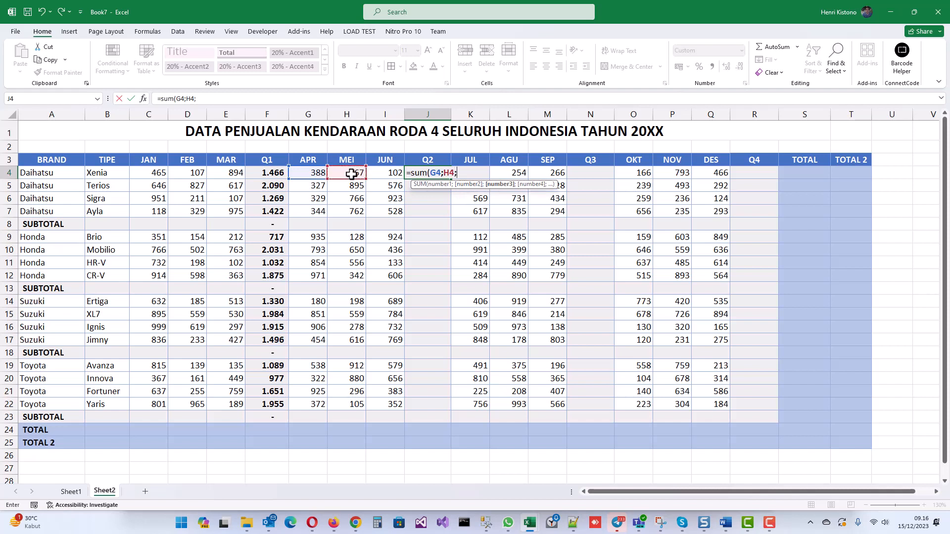
{"action": "left_click", "coordinate": [393, 173]}
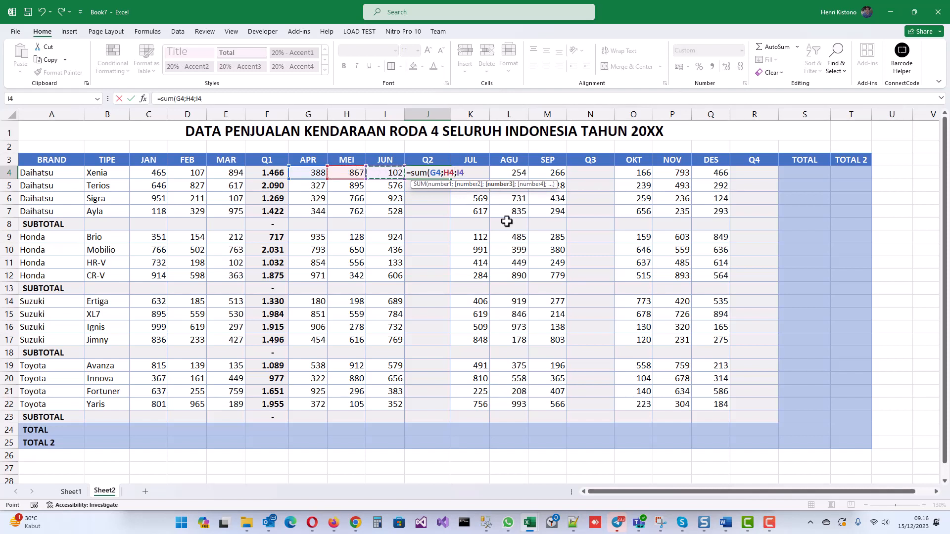
{"action": "type", "text": ")"}
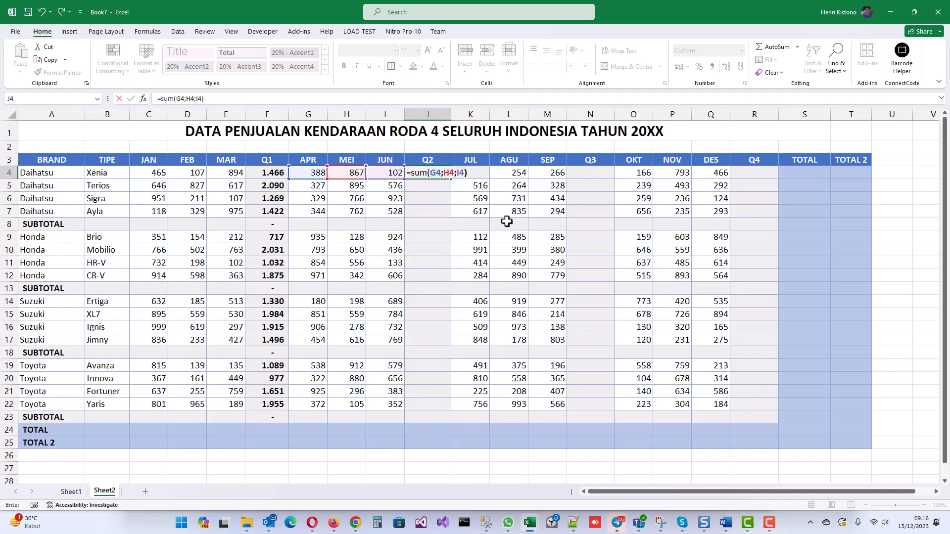
{"action": "key", "text": "ctrl+Return"}
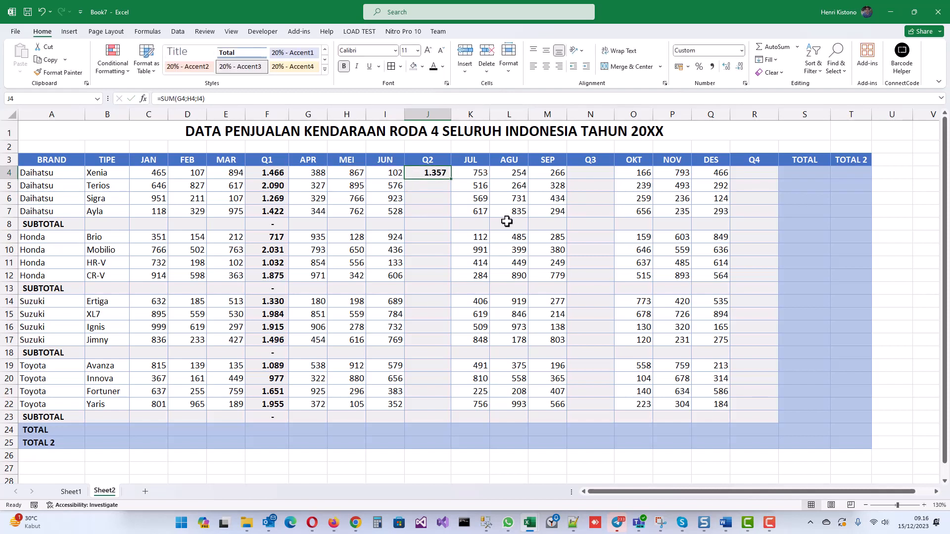
{"action": "left_click_drag", "start_coordinate": [450, 179], "coordinate": [439, 428]}
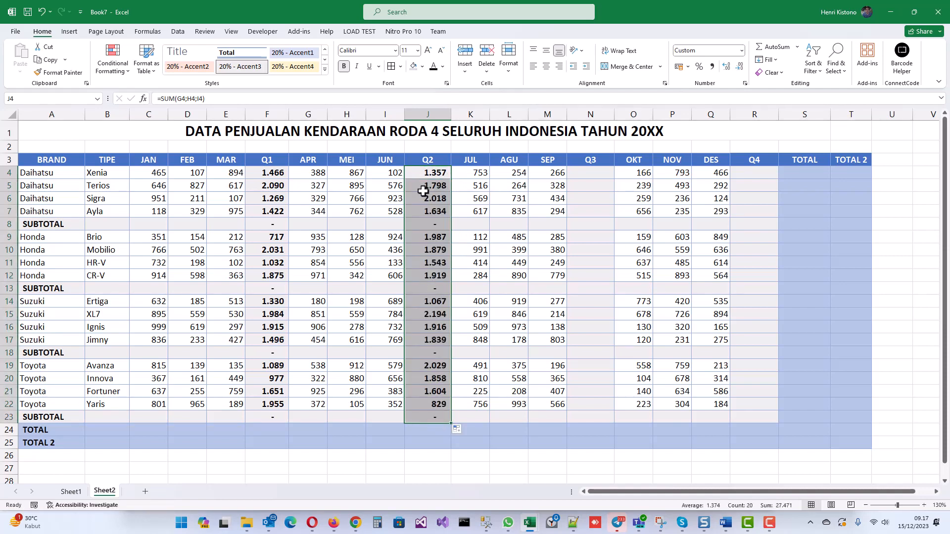
Step: Enter =SUM(K4:M4) in Q3 cell N4 and fill the formula down to N23
{"action": "left_click", "coordinate": [587, 174]}
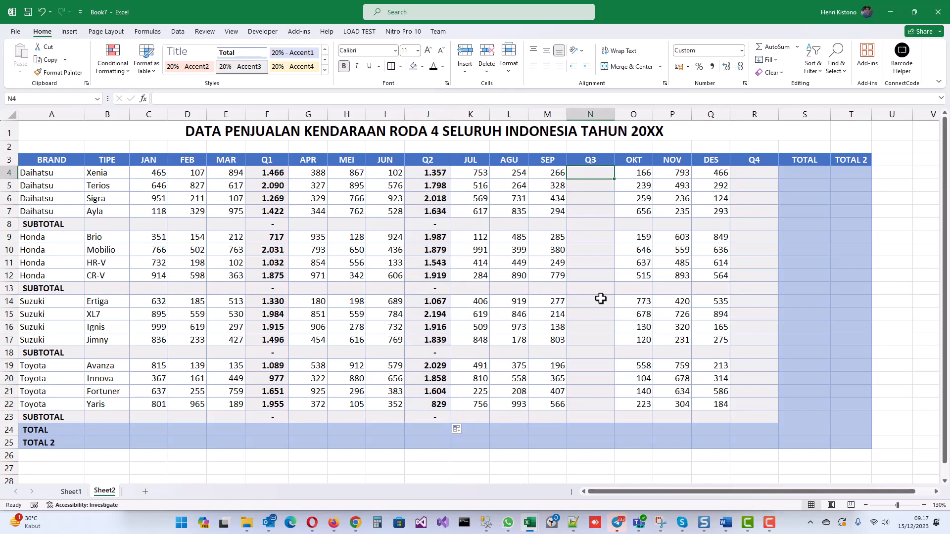
{"action": "type", "text": "=sum("}
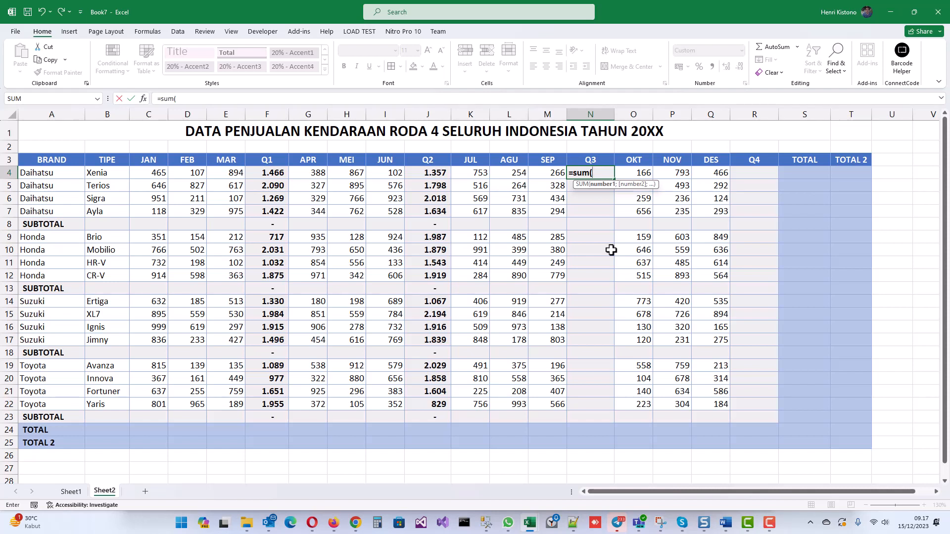
{"action": "type", "text": "K4"}
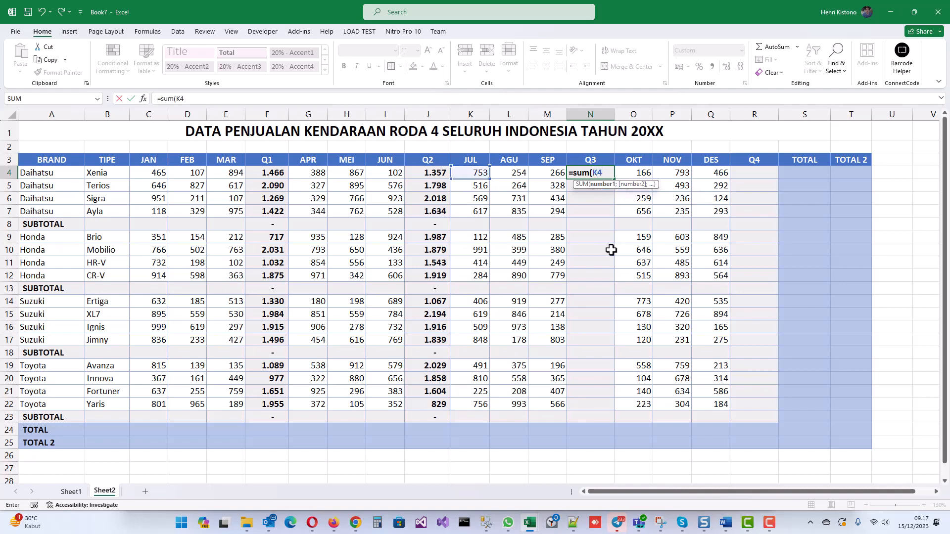
{"action": "type", "text": ":"}
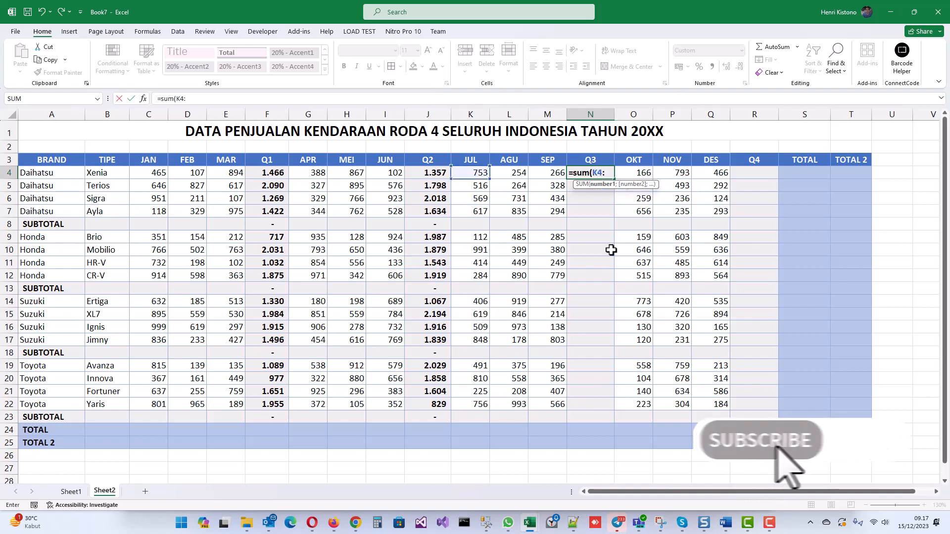
{"action": "type", "text": "M4"}
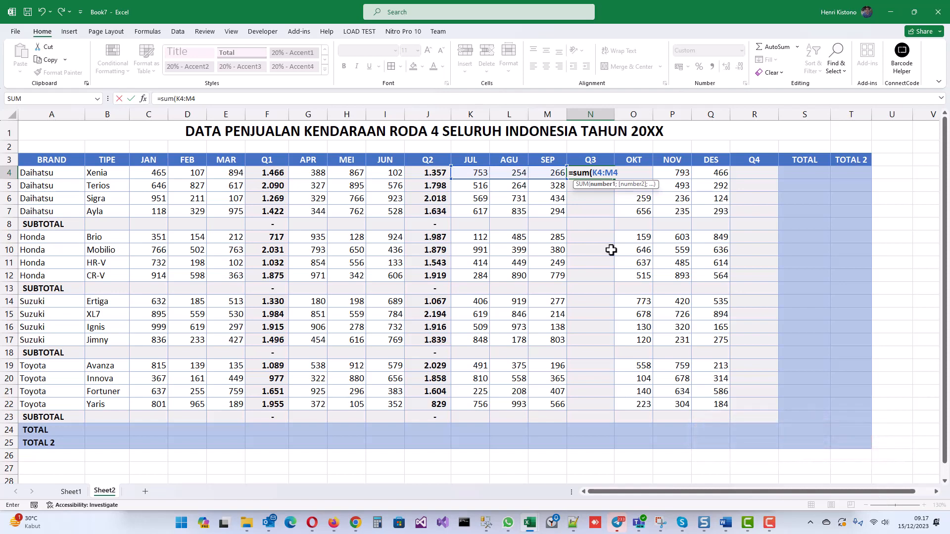
{"action": "type", "text": ")"}
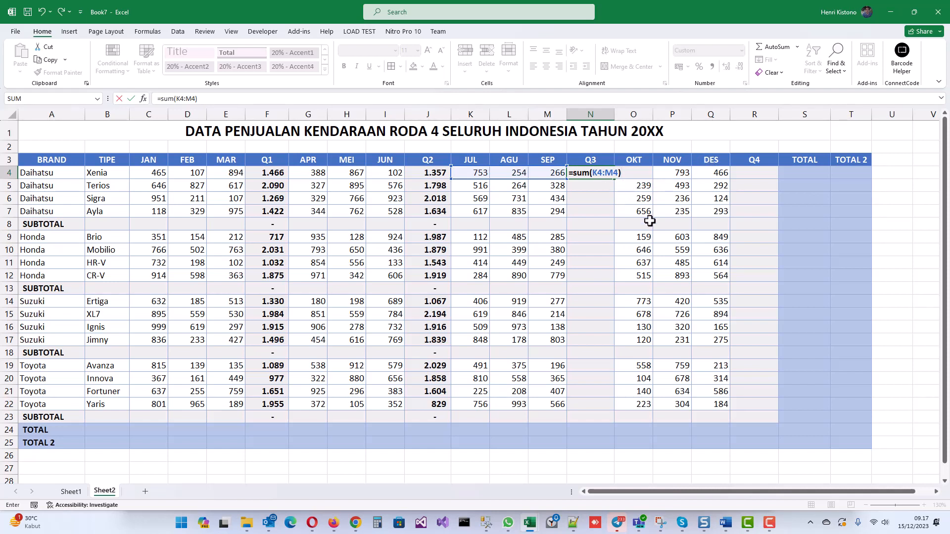
{"action": "key", "text": "Return"}
{"action": "key", "text": "Up"}
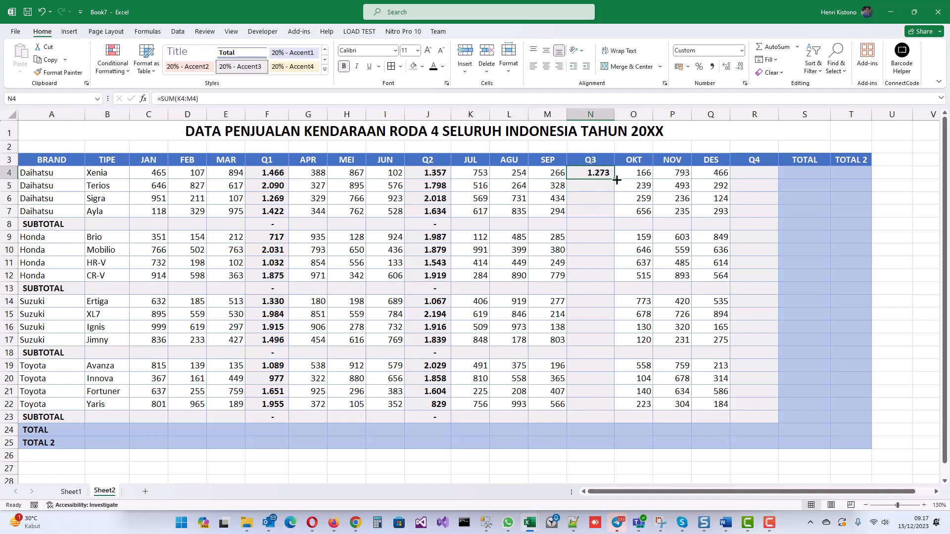
{"action": "left_click_drag", "start_coordinate": [617, 179], "coordinate": [615, 415]}
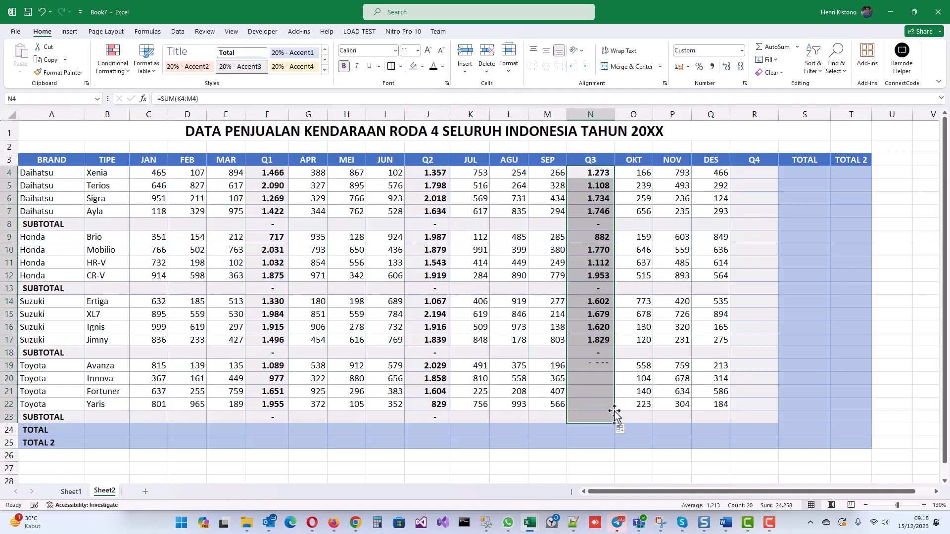
Step: Sum Xenia's October to December sales O4:Q4 into Q4 cell R4 with the Quick Analysis row Sum total
{"action": "left_click", "coordinate": [750, 173]}
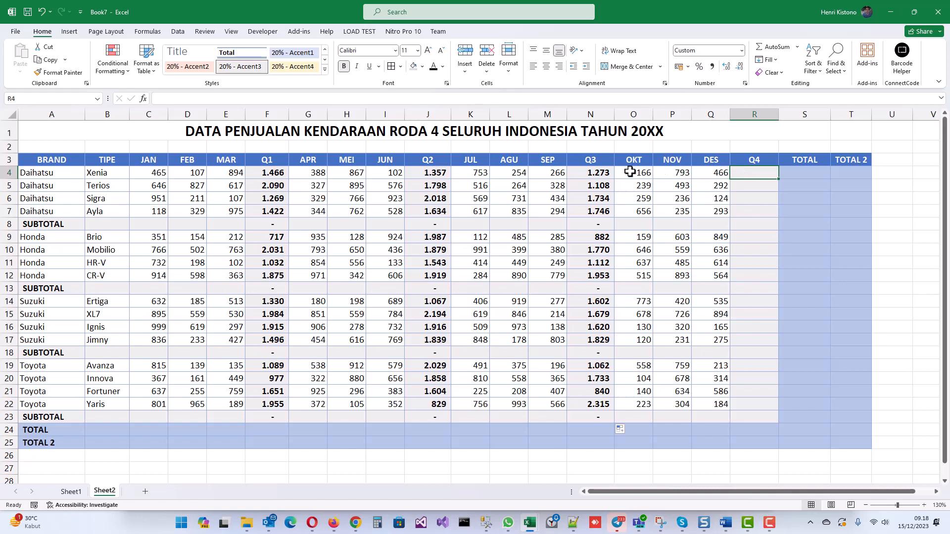
{"action": "left_click_drag", "start_coordinate": [627, 173], "coordinate": [658, 173]}
{"action": "left_click_drag", "start_coordinate": [713, 173], "coordinate": [716, 174]}
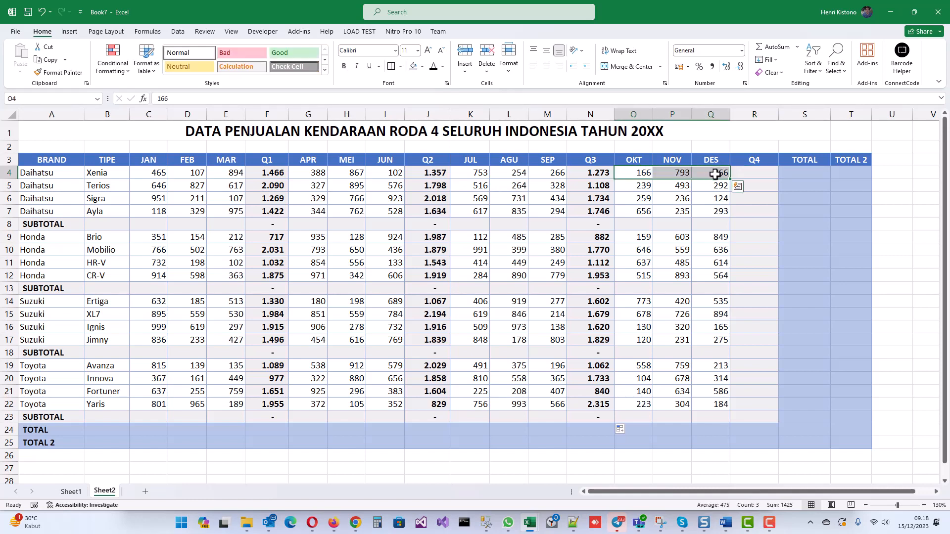
{"action": "left_click", "coordinate": [737, 188]}
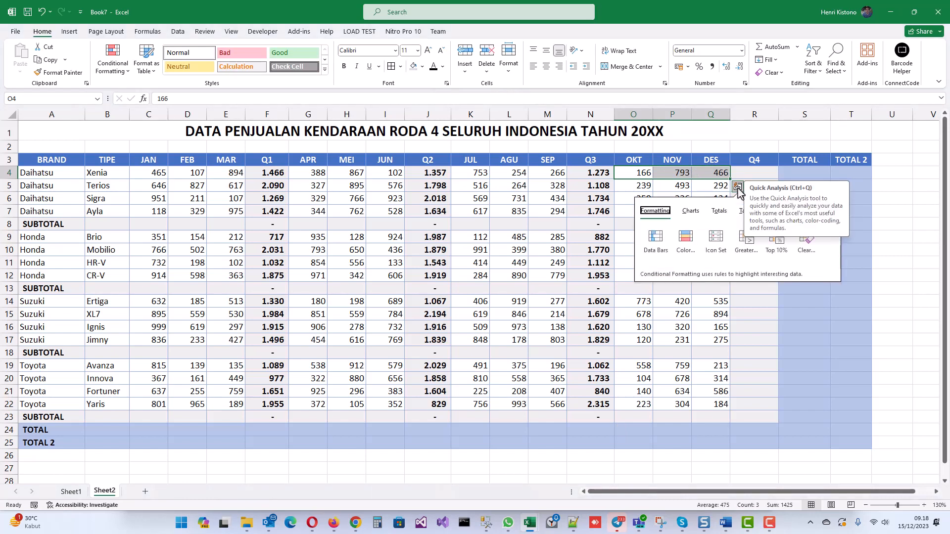
{"action": "left_click", "coordinate": [719, 213]}
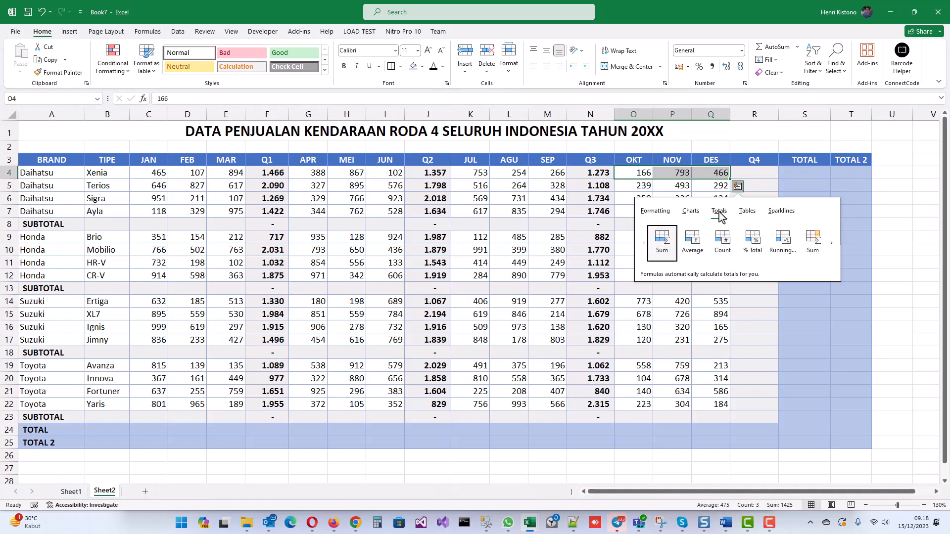
{"action": "left_click", "coordinate": [812, 239]}
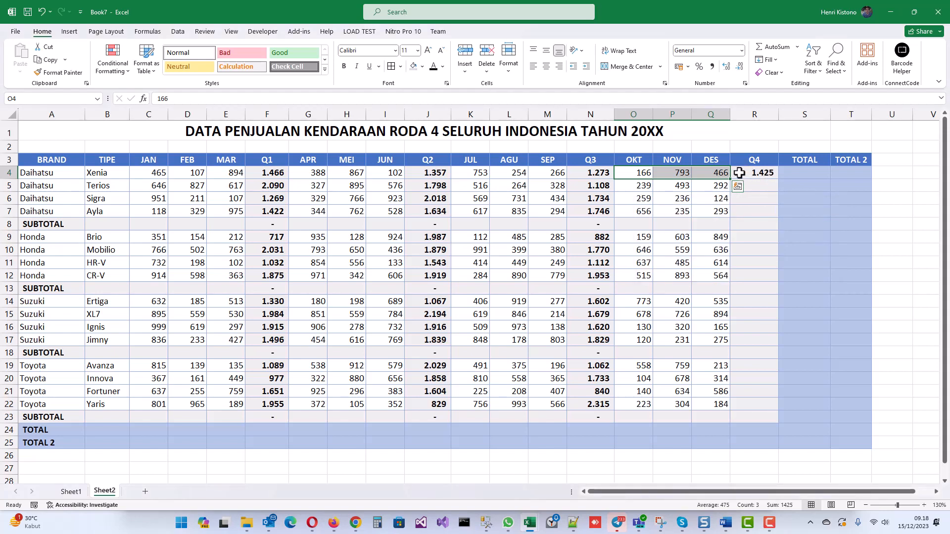
Step: Check the formula in Q4 cell R4, then fill it down to R23
{"action": "left_click", "coordinate": [747, 172]}
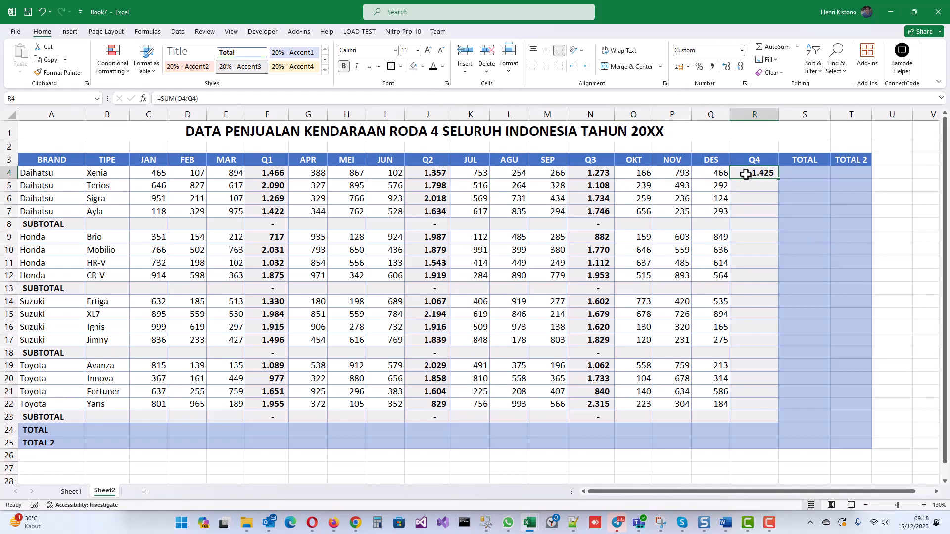
{"action": "left_click_drag", "start_coordinate": [202, 99], "coordinate": [156, 98]}
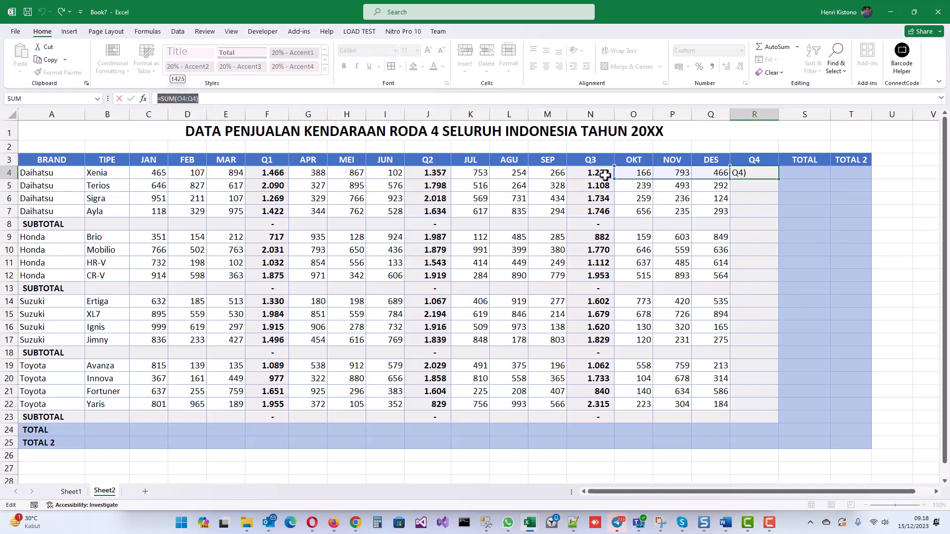
{"action": "left_click", "coordinate": [185, 100]}
{"action": "key", "text": "Escape"}
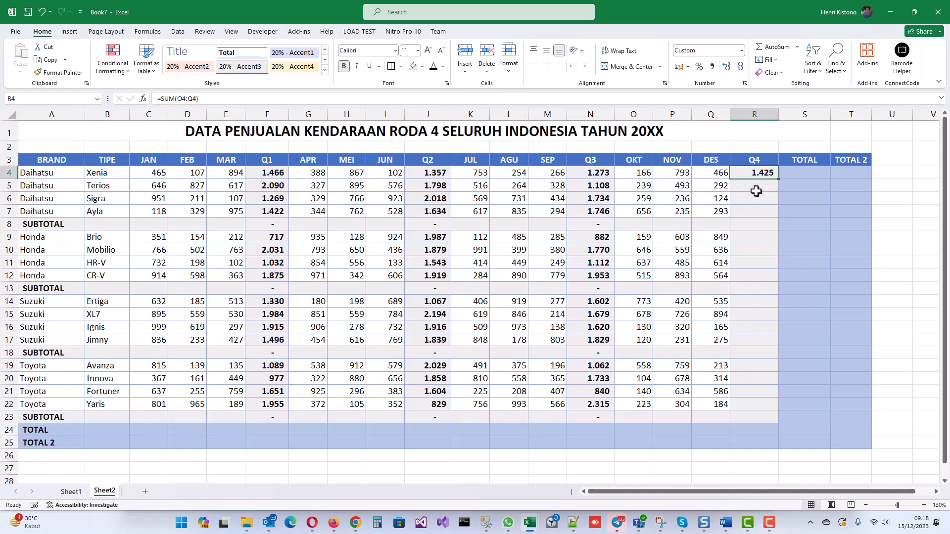
{"action": "left_click_drag", "start_coordinate": [781, 179], "coordinate": [772, 421]}
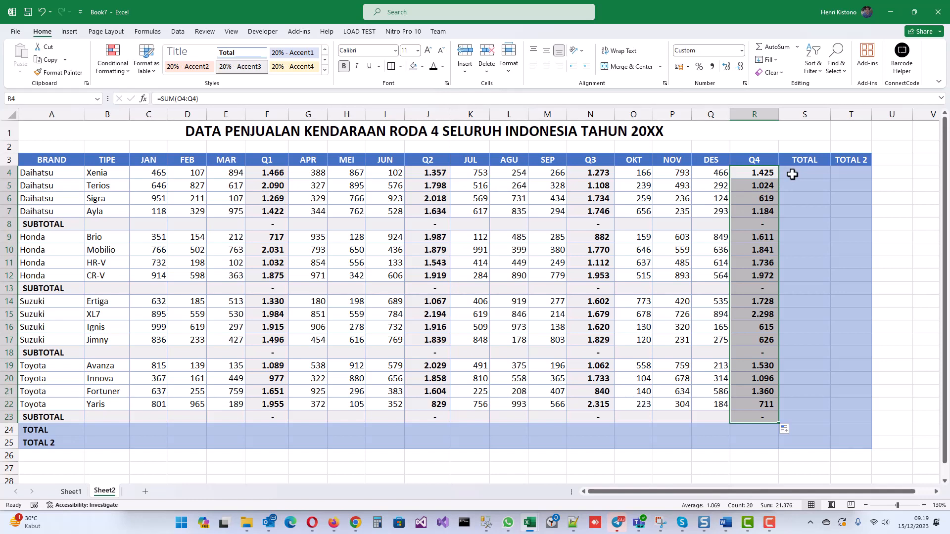
Step: Add up Xenia's four quarter sums in TOTAL cell S4 with the formula =F4+J4+N4+R4
{"action": "left_click", "coordinate": [792, 174]}
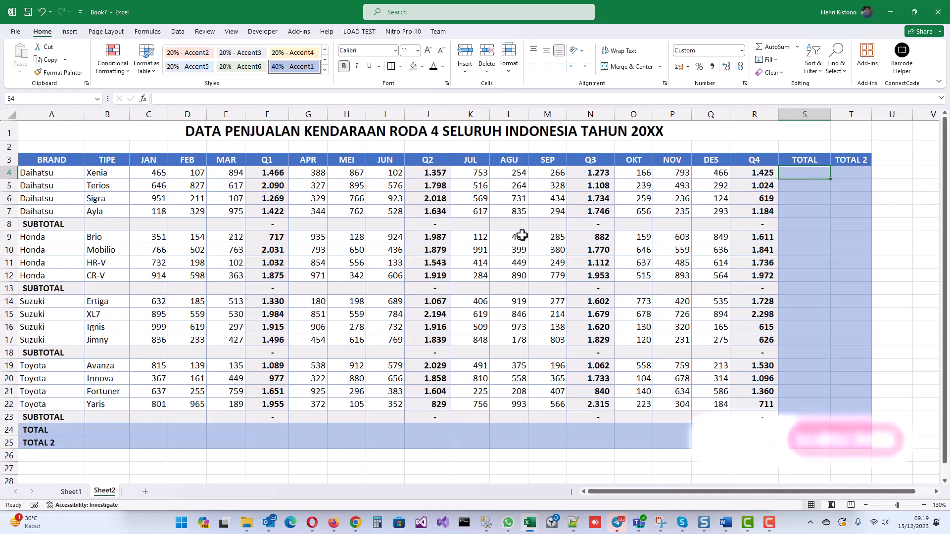
{"action": "type", "text": "="}
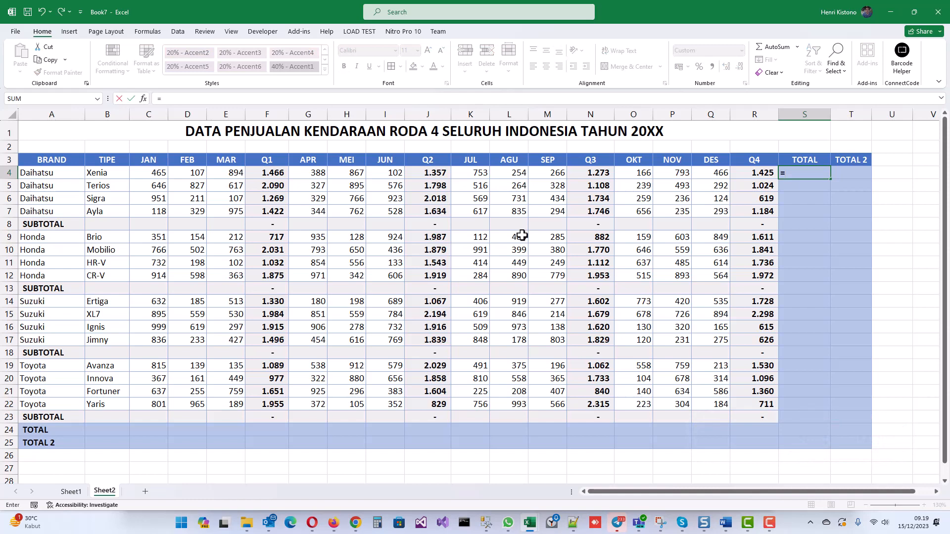
{"action": "left_click", "coordinate": [273, 172]}
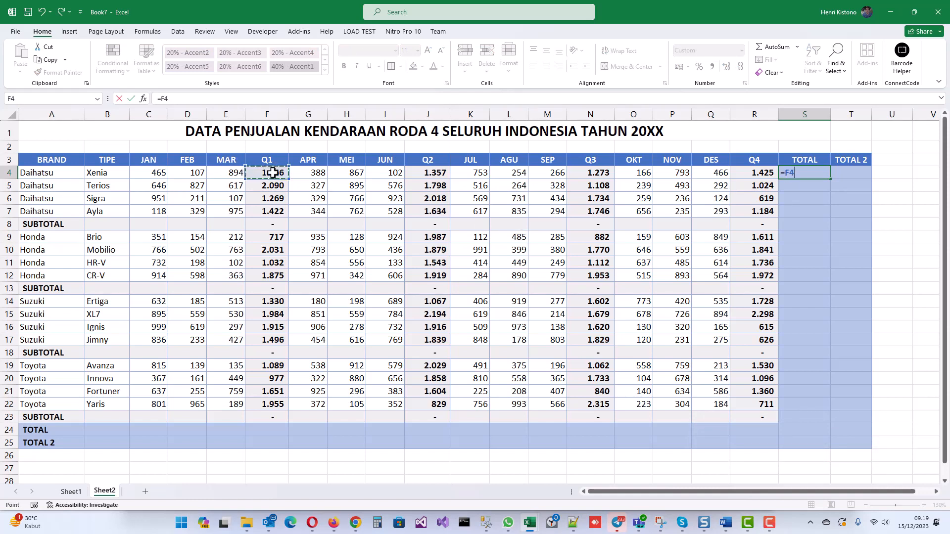
{"action": "type", "text": "+"}
{"action": "left_click", "coordinate": [439, 176]}
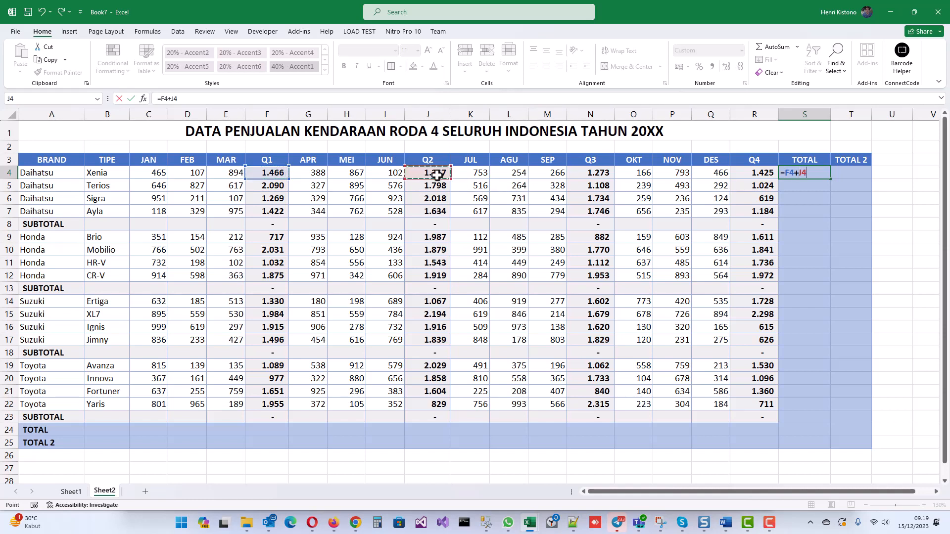
{"action": "type", "text": "+"}
{"action": "left_click", "coordinate": [613, 175]}
{"action": "type", "text": "+"}
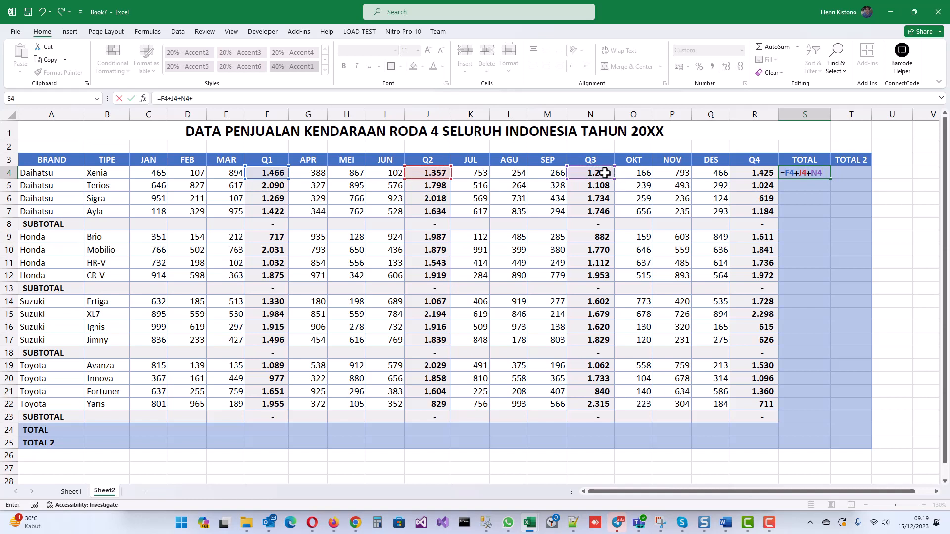
{"action": "left_click", "coordinate": [756, 170]}
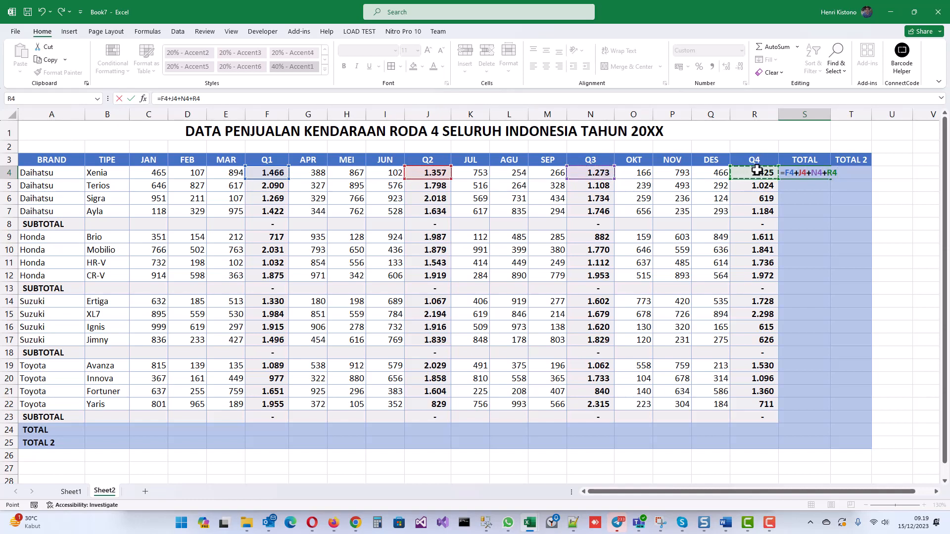
{"action": "type", "text": "+"}
{"action": "key", "text": "Return"}
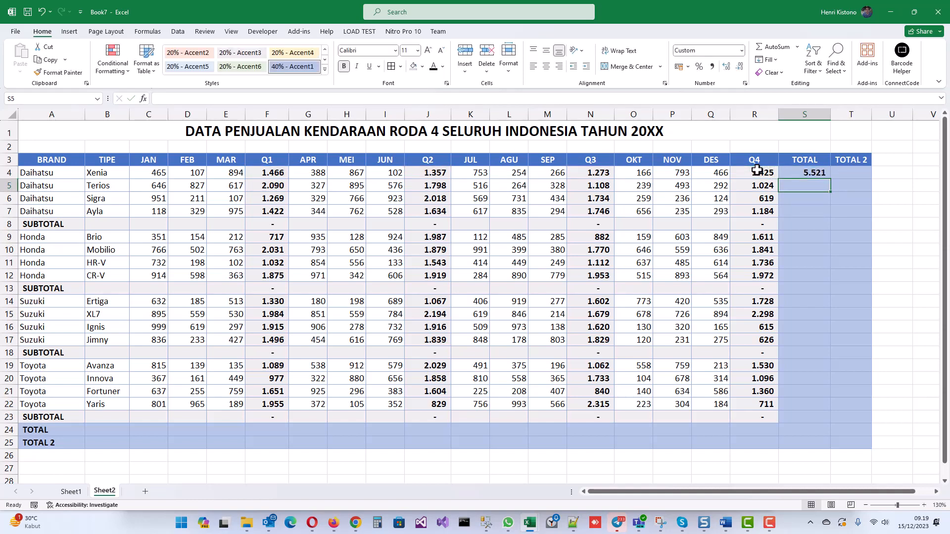
Step: Replace the formula in TOTAL cell S4 with =SUM(F4;J4;N4;R4) and fill it down to S23
{"action": "key", "text": "Up"}
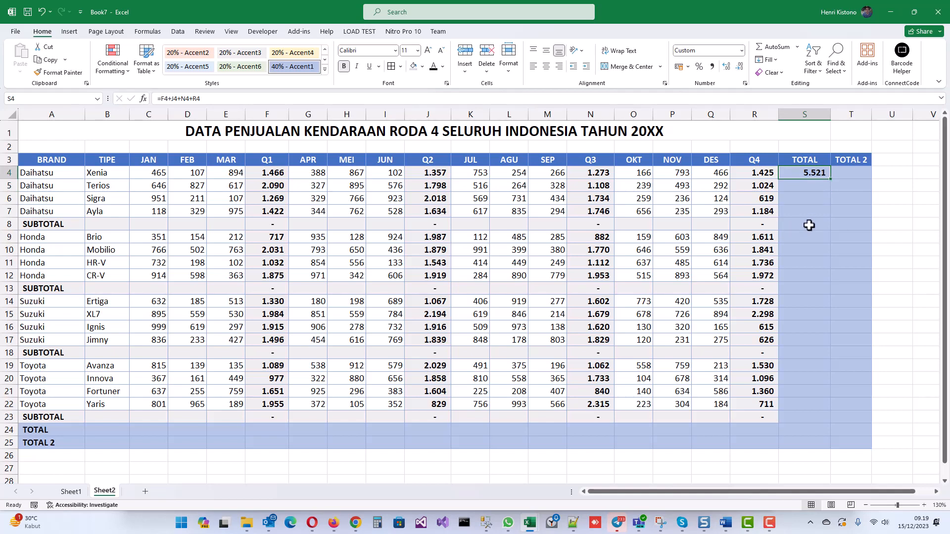
{"action": "type", "text": "="}
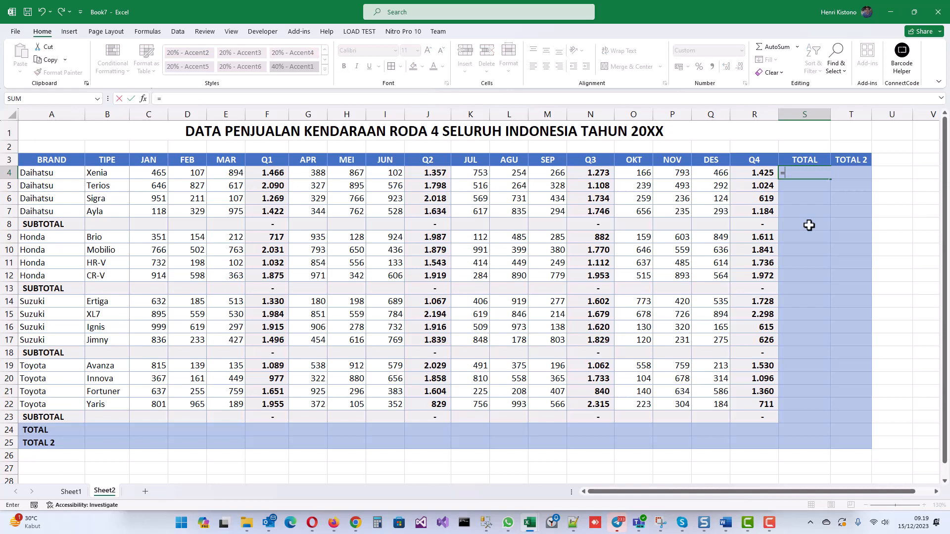
{"action": "type", "text": "sum("}
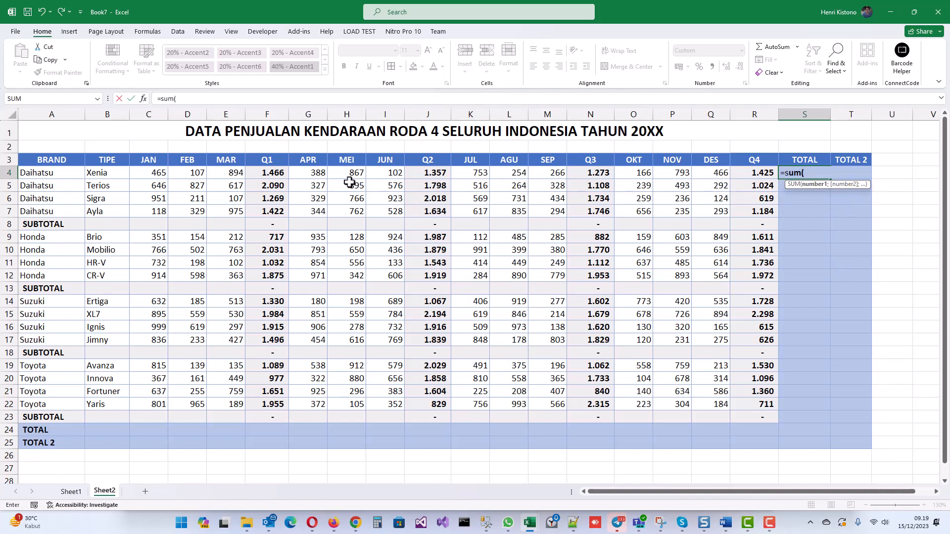
{"action": "left_click", "coordinate": [274, 173]}
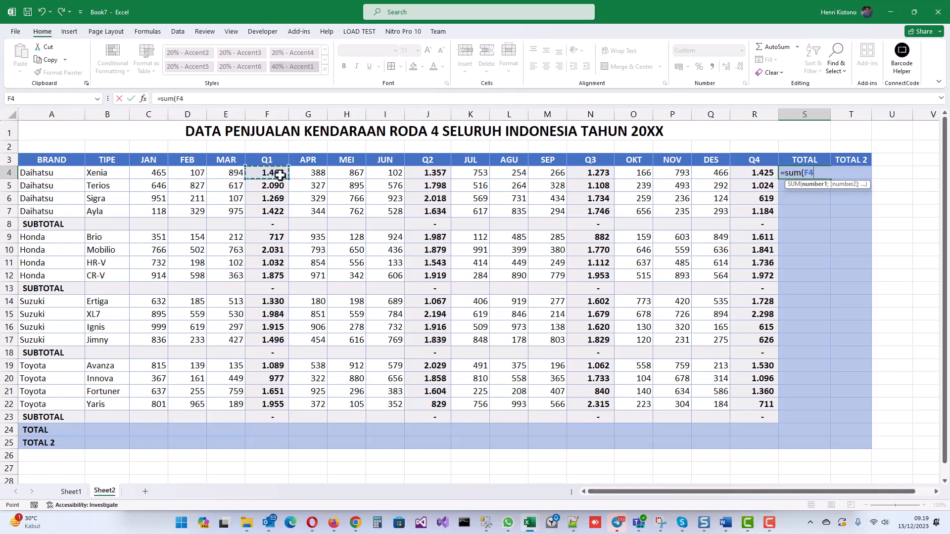
{"action": "left_click", "coordinate": [433, 173], "text": "ctrl"}
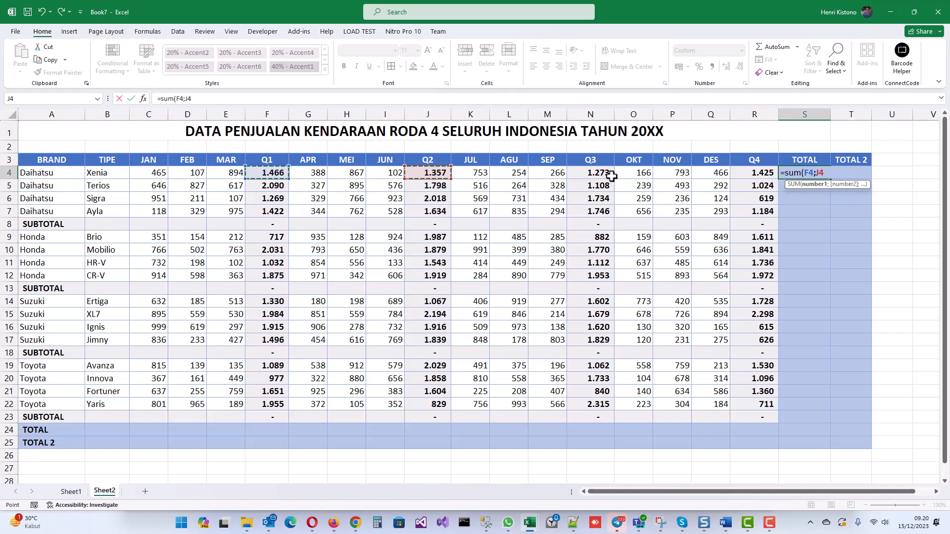
{"action": "left_click", "coordinate": [593, 173], "text": "ctrl"}
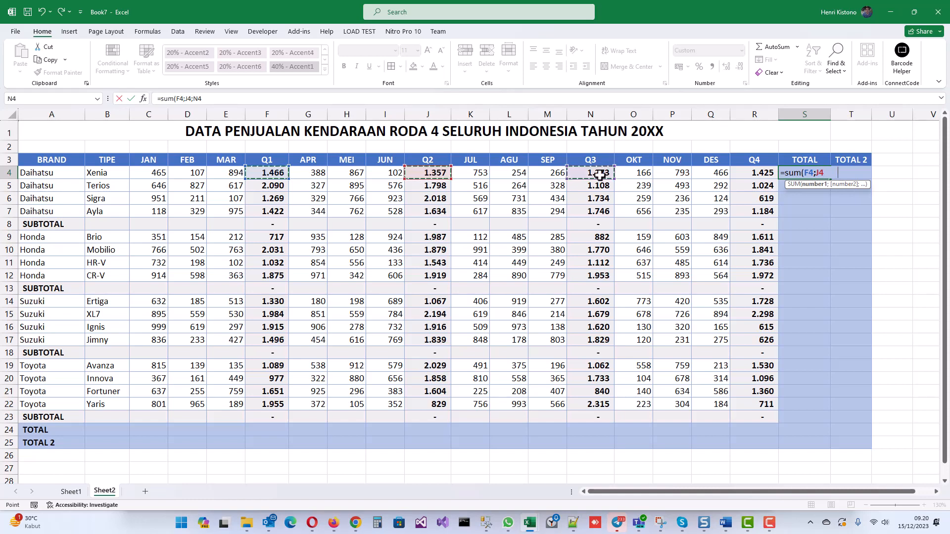
{"action": "left_click", "coordinate": [765, 169], "text": "ctrl"}
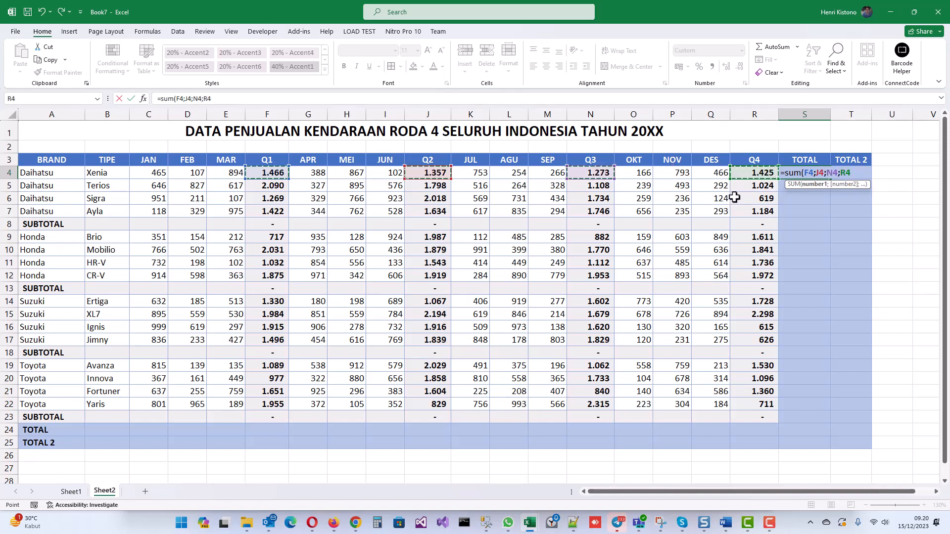
{"action": "type", "text": ")"}
{"action": "key", "text": "Return"}
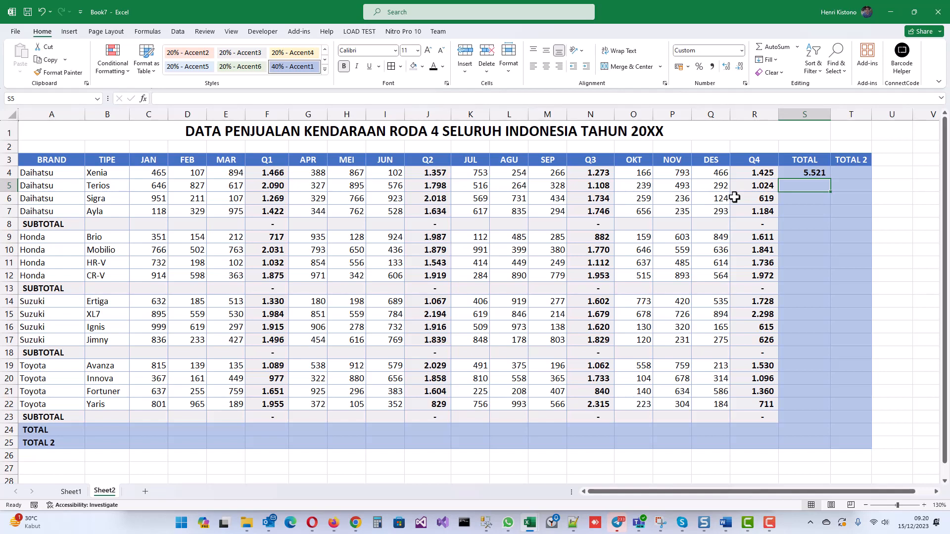
{"action": "left_click", "coordinate": [796, 176]}
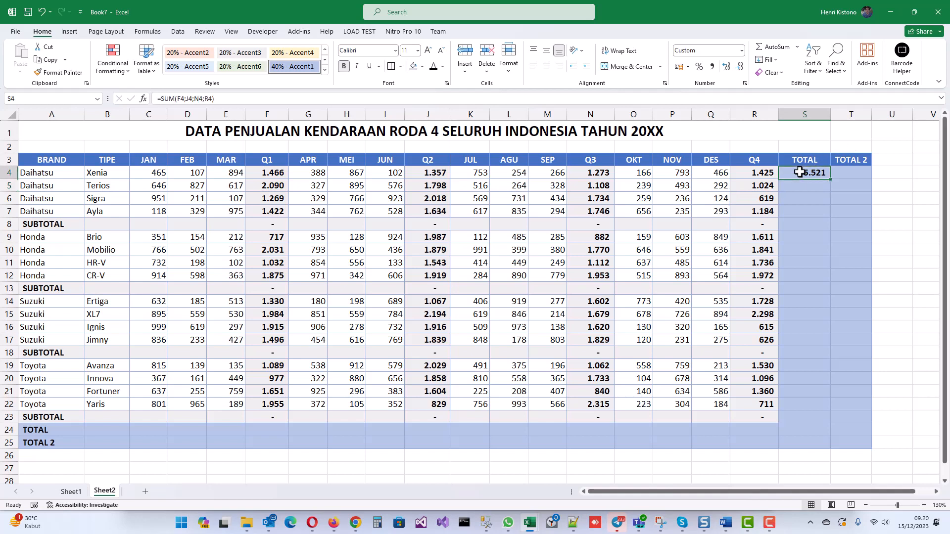
{"action": "left_click_drag", "start_coordinate": [828, 176], "coordinate": [825, 425]}
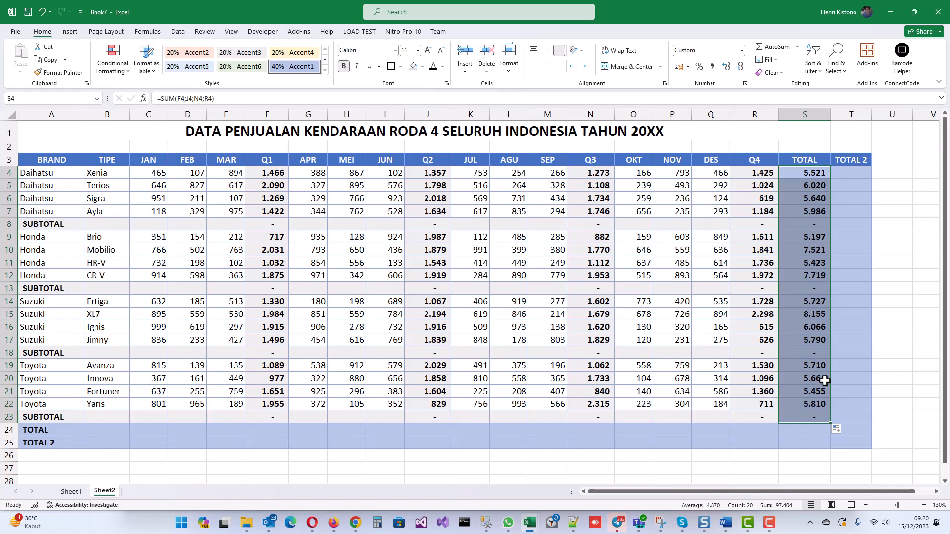
Step: Total Xenia's quarter columns in TOTAL 2 cell T4 with the formula =SUMIF($C$3:$R$3;"Q*";C4:R4)
{"action": "left_click", "coordinate": [857, 172]}
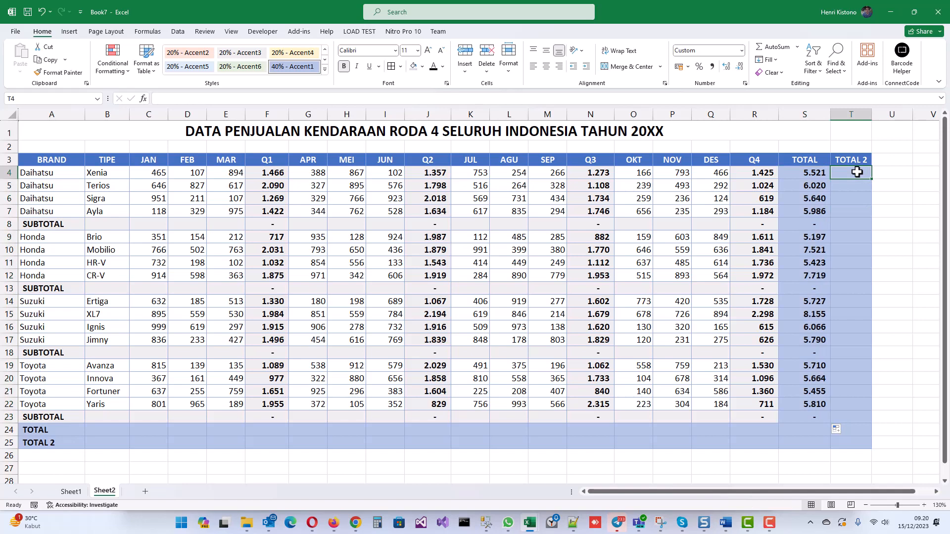
{"action": "left_click", "coordinate": [810, 172]}
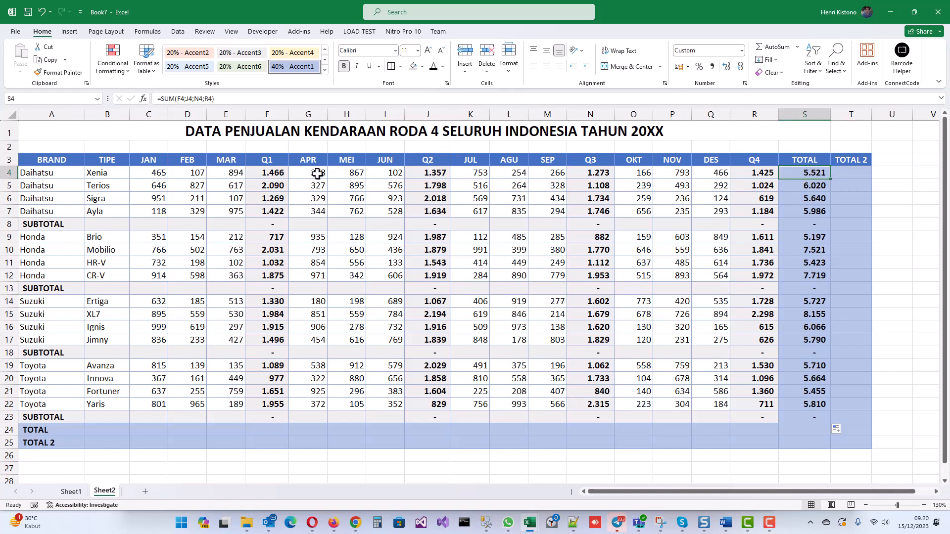
{"action": "left_click", "coordinate": [852, 170]}
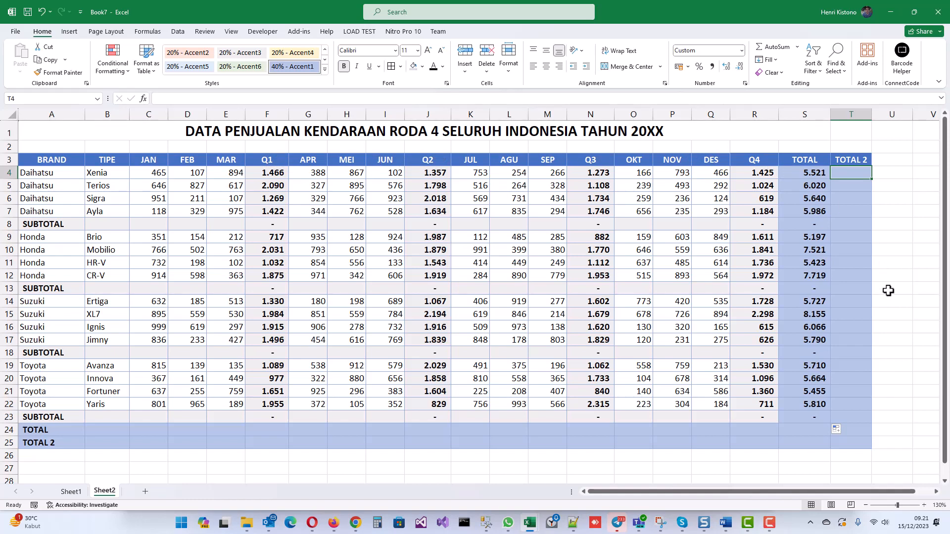
{"action": "type", "text": "=sumif"}
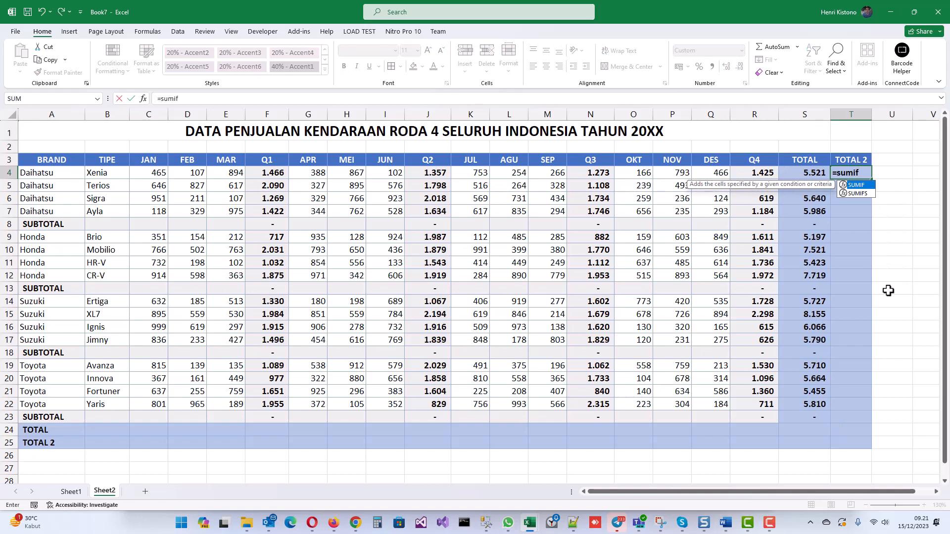
{"action": "type", "text": "("}
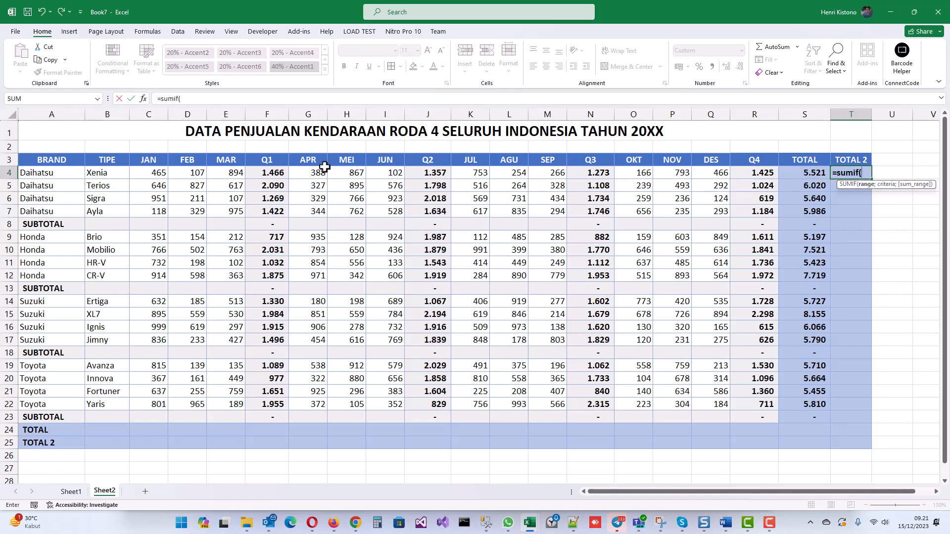
{"action": "left_click_drag", "start_coordinate": [143, 159], "coordinate": [754, 159]}
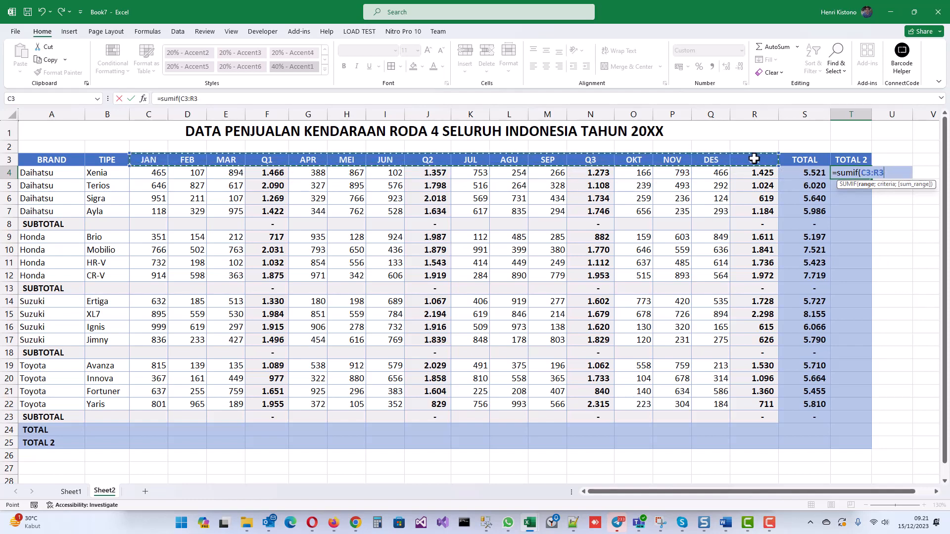
{"action": "key", "text": "F4"}
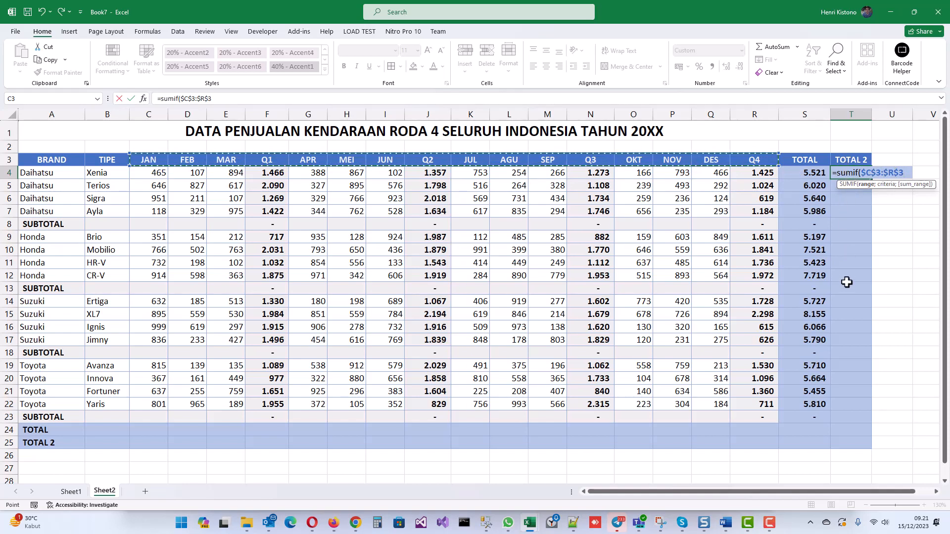
{"action": "type", "text": ";"}
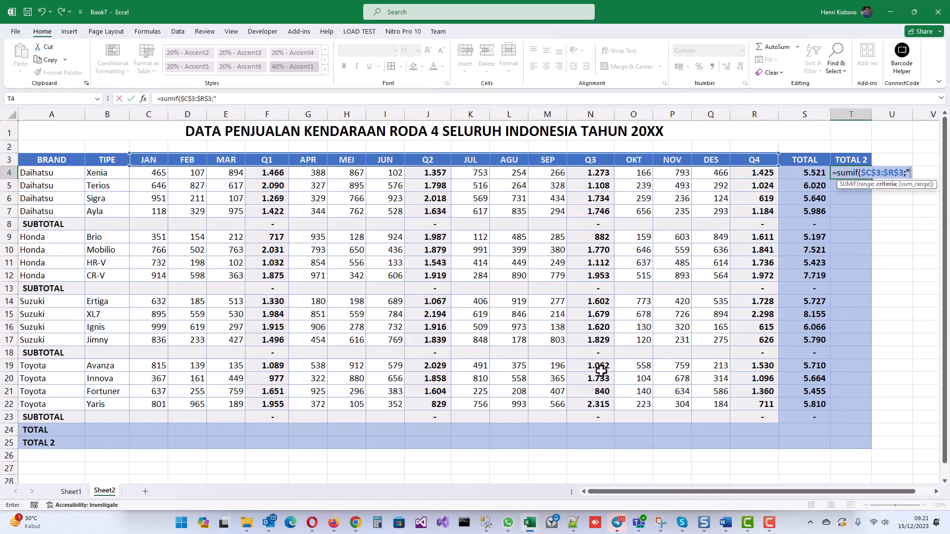
{"action": "type", "text": "\"Q*\""}
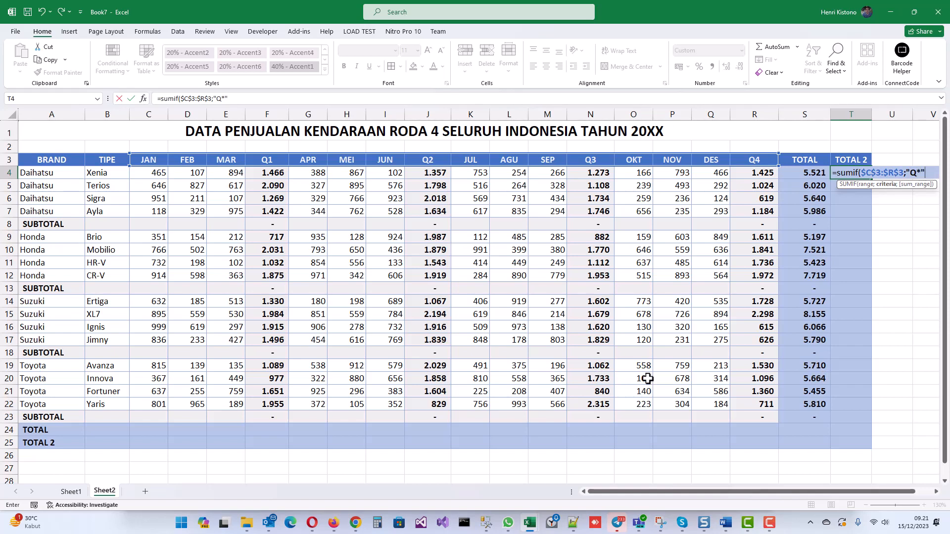
{"action": "type", "text": ";"}
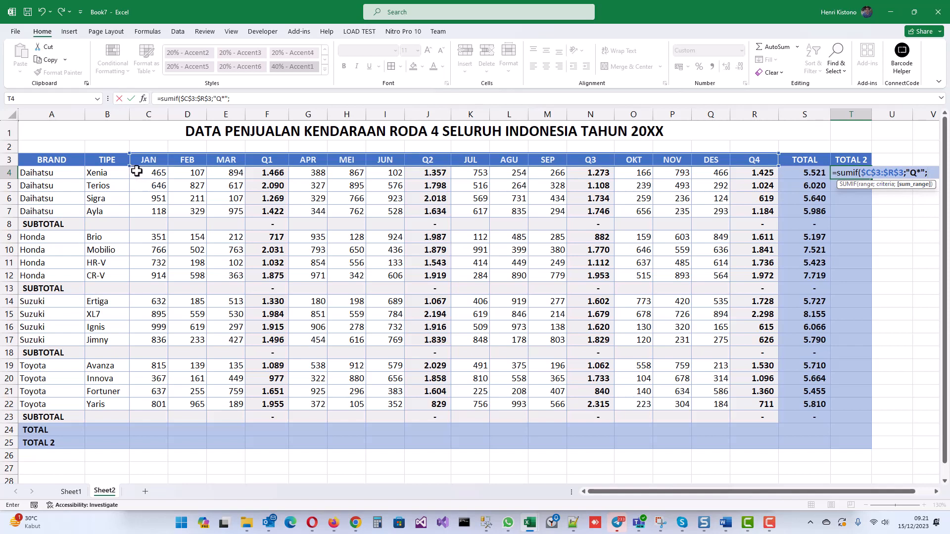
{"action": "left_click_drag", "start_coordinate": [145, 172], "coordinate": [712, 177]}
{"action": "left_click_drag", "start_coordinate": [746, 177], "coordinate": [746, 177]}
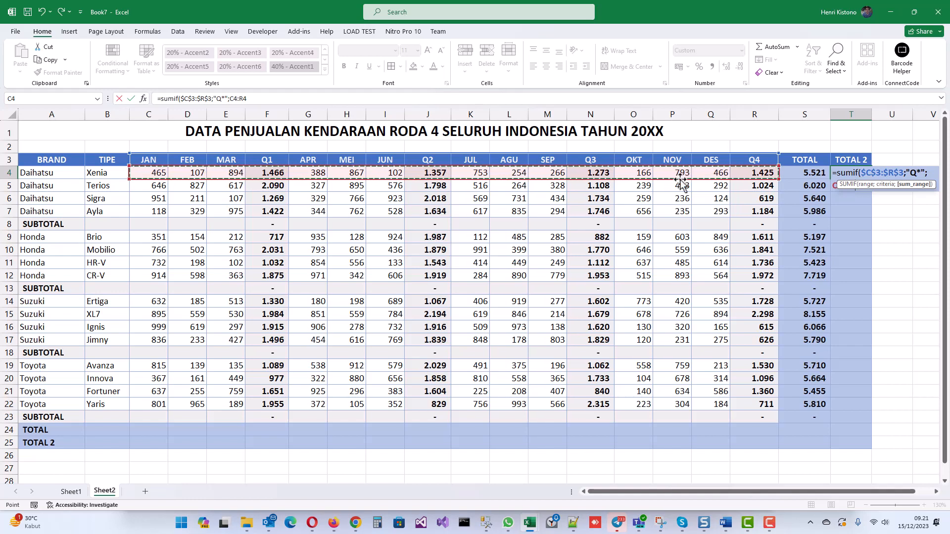
{"action": "type", "text": ")"}
{"action": "key", "text": "Return"}
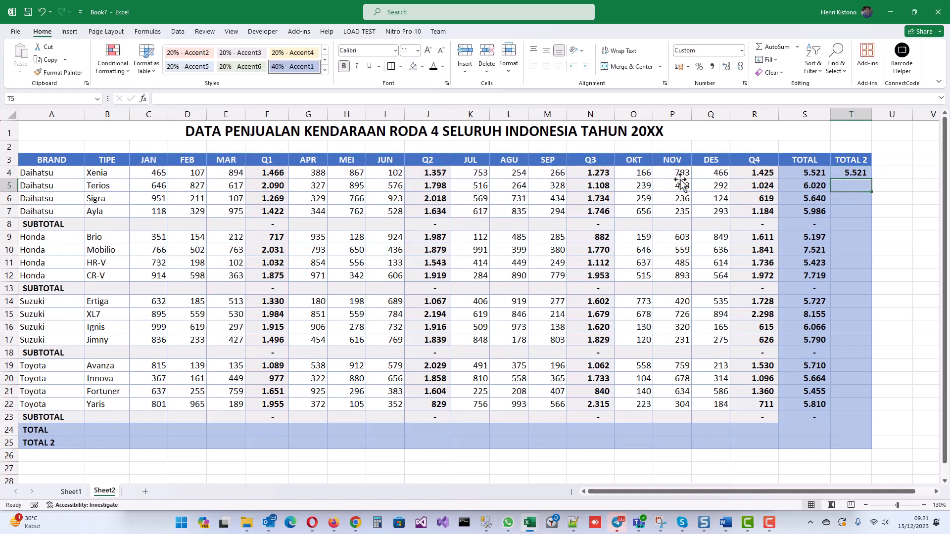
Step: Fill the SUMIF formula from T4 down the TOTAL 2 column to T25
{"action": "left_click", "coordinate": [833, 171]}
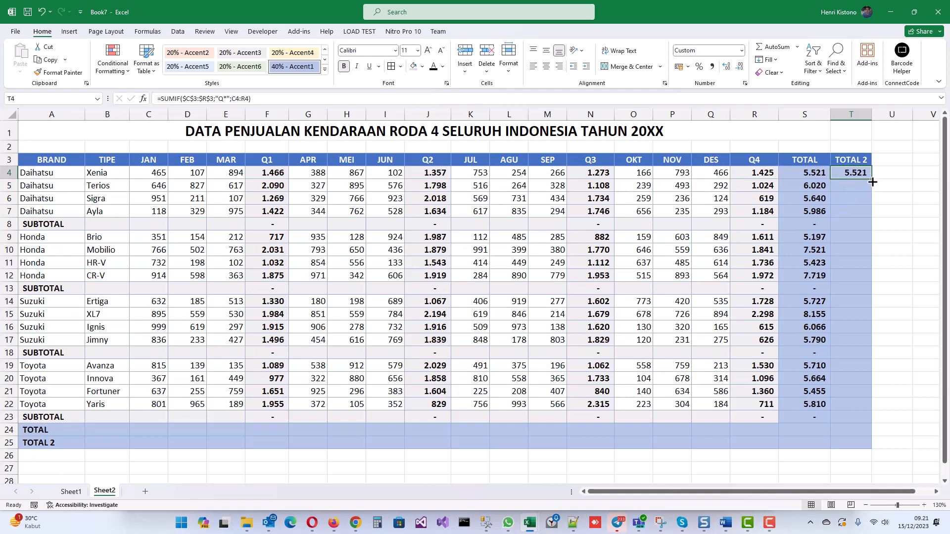
{"action": "left_click_drag", "start_coordinate": [872, 182], "coordinate": [869, 424]}
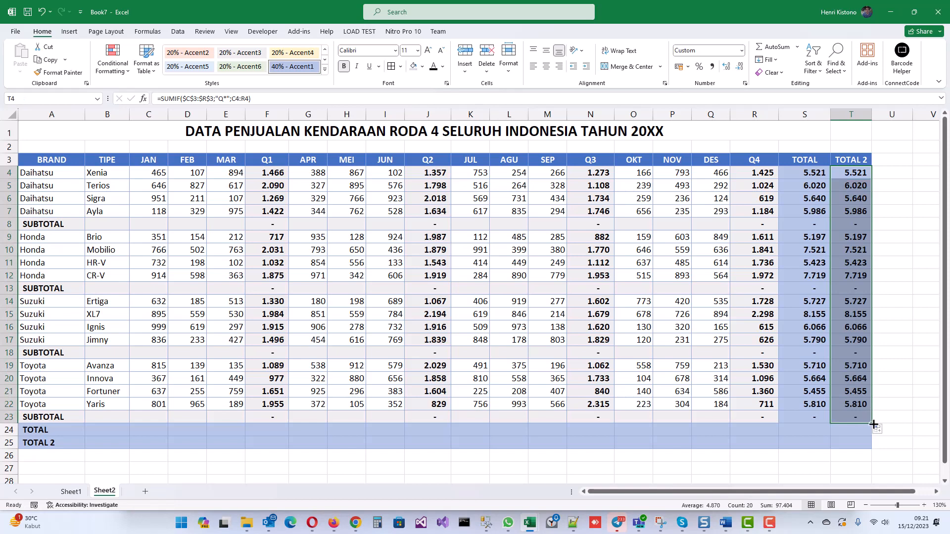
{"action": "left_click_drag", "start_coordinate": [873, 424], "coordinate": [874, 449]}
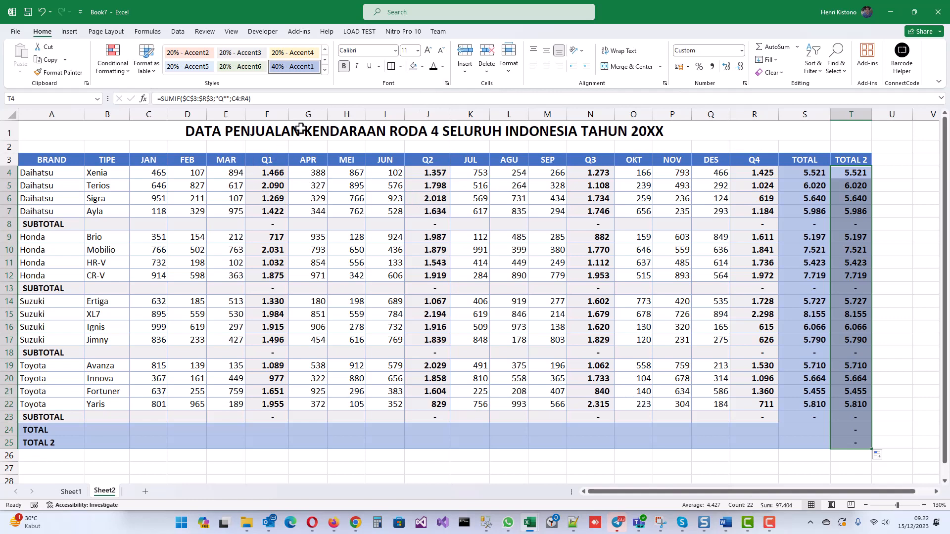
{"action": "left_click", "coordinate": [276, 110]}
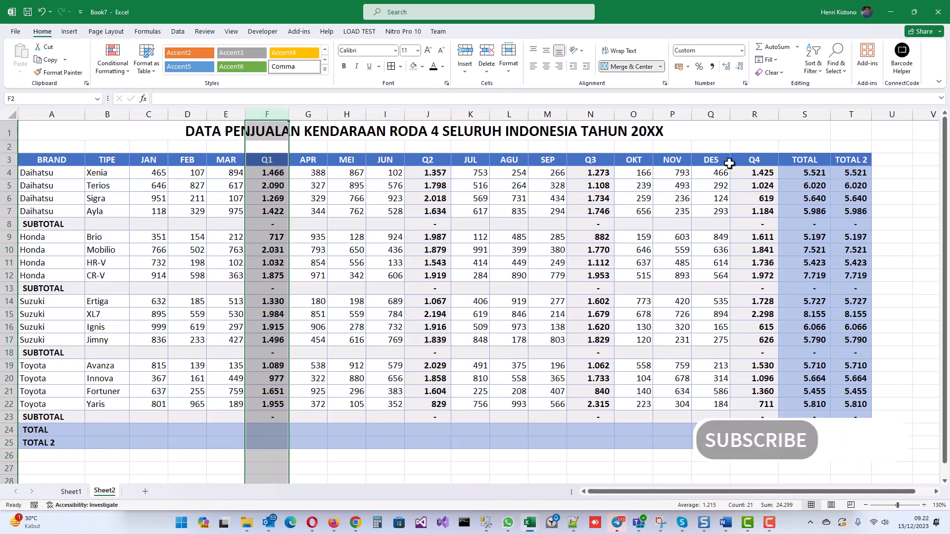
{"action": "left_click", "coordinate": [767, 162]}
{"action": "left_click", "coordinate": [806, 161]}
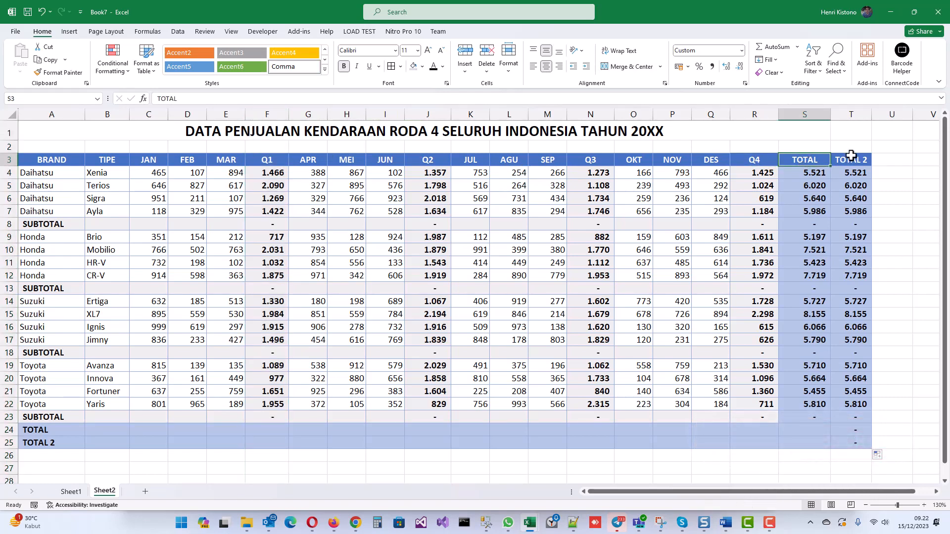
{"action": "left_click", "coordinate": [860, 173]}
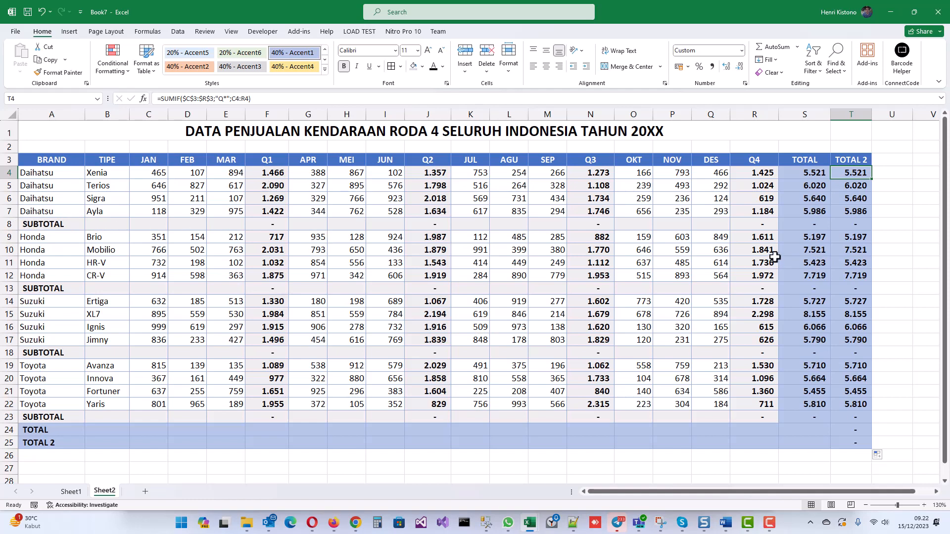
Step: Sum Daihatsu's January sales in SUBTOTAL cell C8 with =SUM(C4:C7) and fill the formula across to R8
{"action": "left_click", "coordinate": [138, 222]}
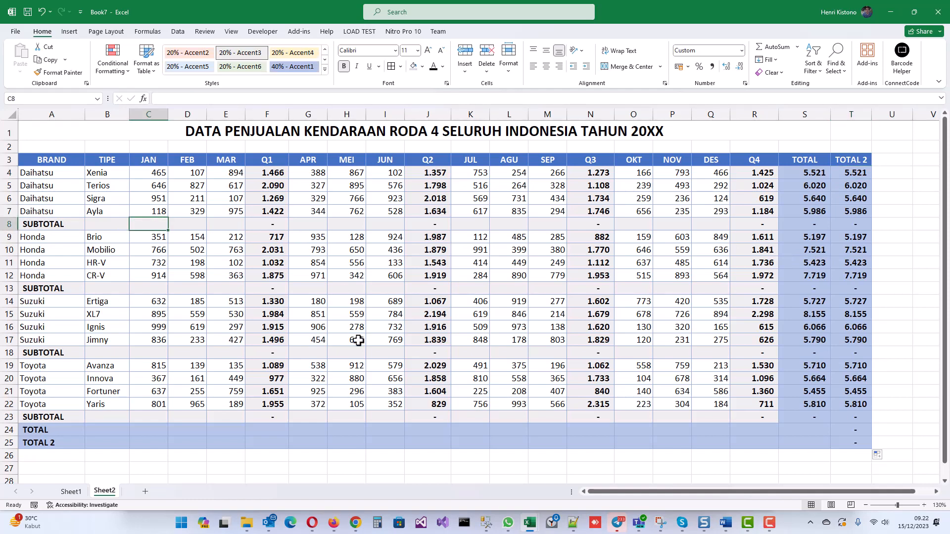
{"action": "type", "text": "=sum"}
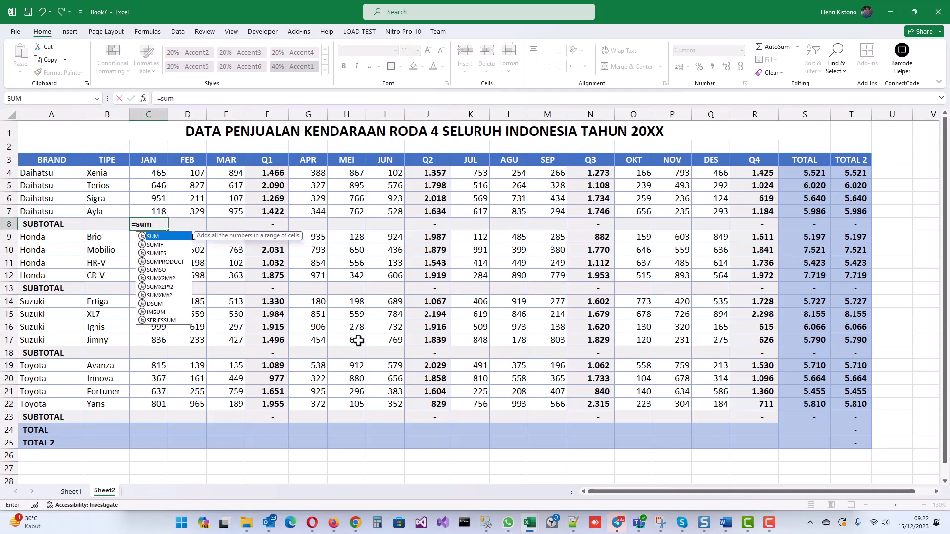
{"action": "type", "text": "("}
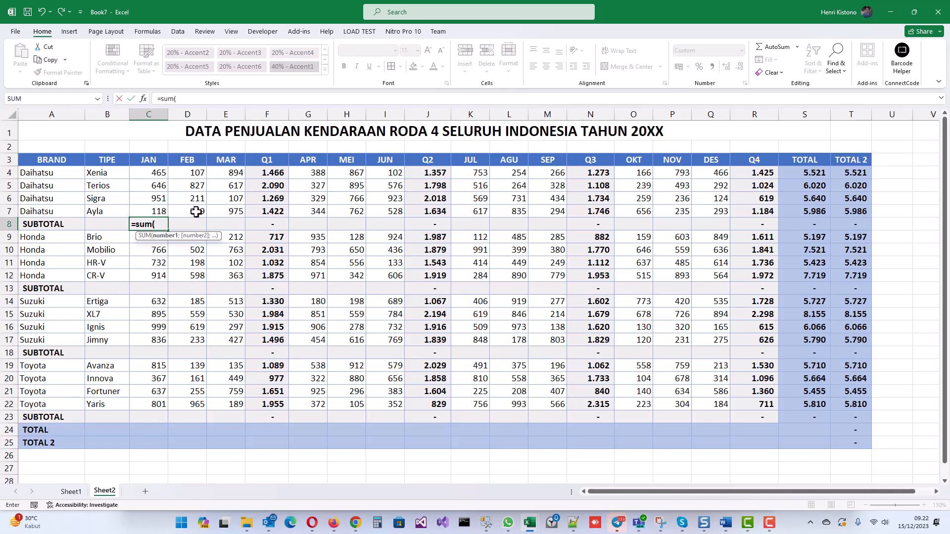
{"action": "left_click_drag", "start_coordinate": [157, 173], "coordinate": [159, 207]}
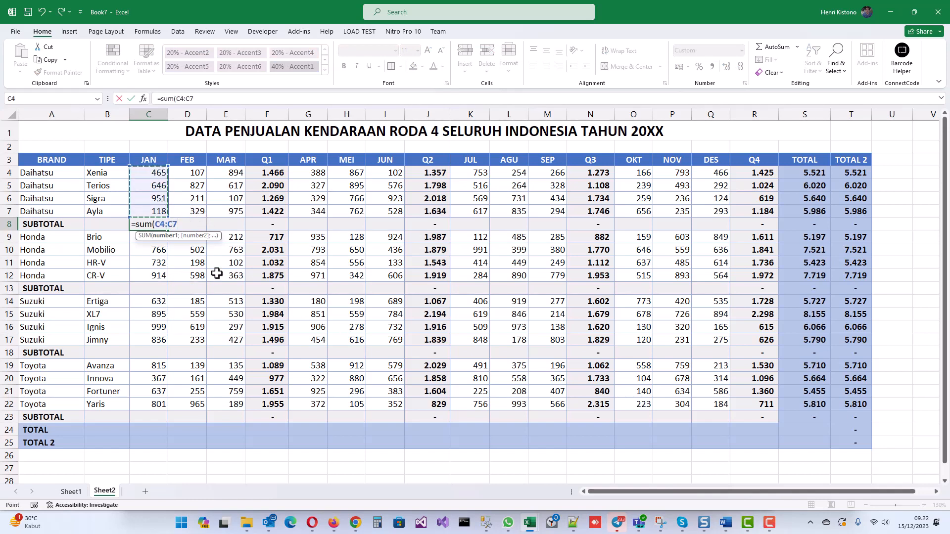
{"action": "type", "text": ")"}
{"action": "key", "text": "ctrl+Return"}
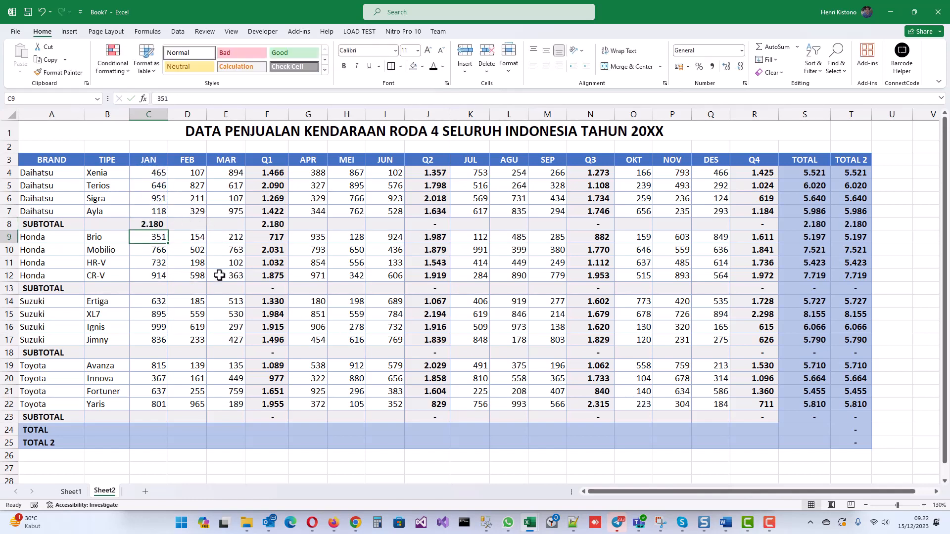
{"action": "left_click_drag", "start_coordinate": [168, 232], "coordinate": [784, 239]}
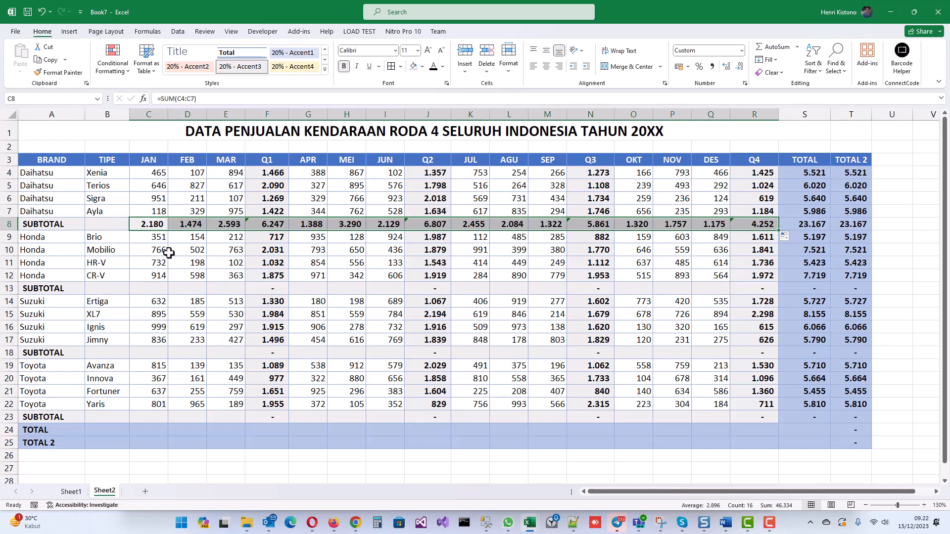
Step: Copy the Daihatsu subtotal formulas C8:R8 into the Honda, Suzuki and Toyota SUBTOTAL rows, starting at C13, C18 and C23
{"action": "key", "text": "ctrl+c"}
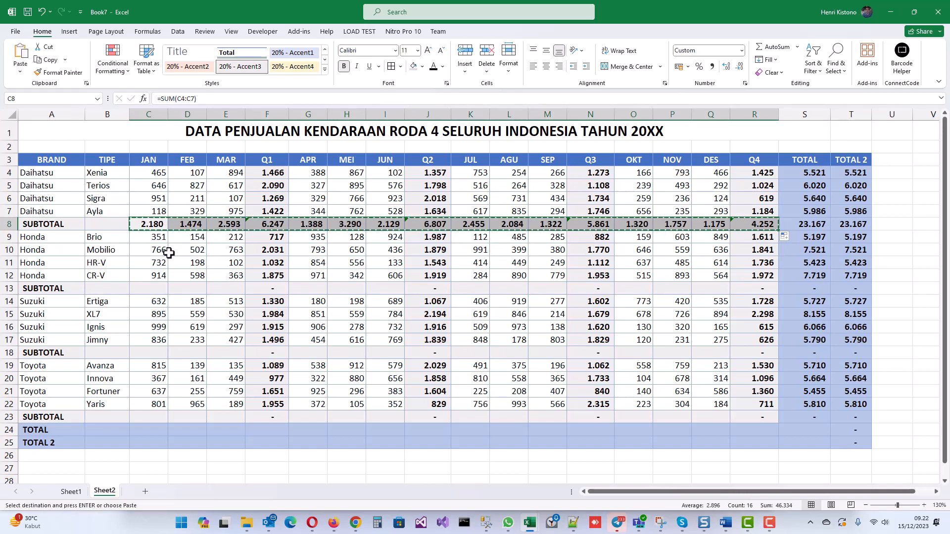
{"action": "left_click", "coordinate": [151, 287]}
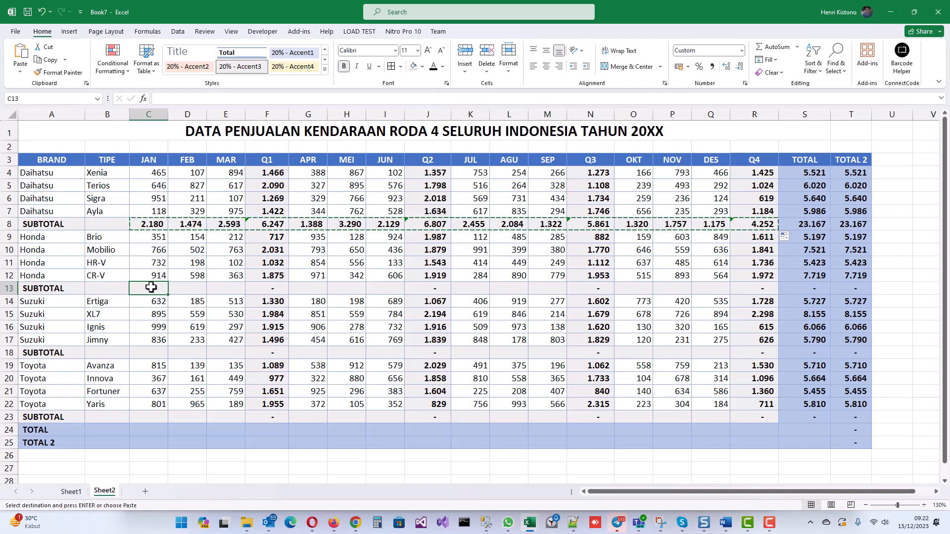
{"action": "key", "text": "ctrl+v"}
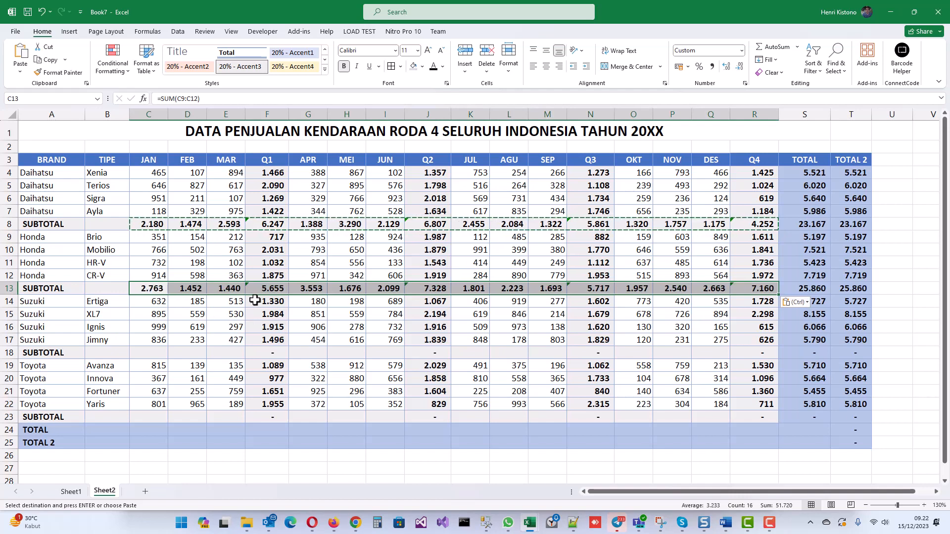
{"action": "left_click", "coordinate": [148, 352]}
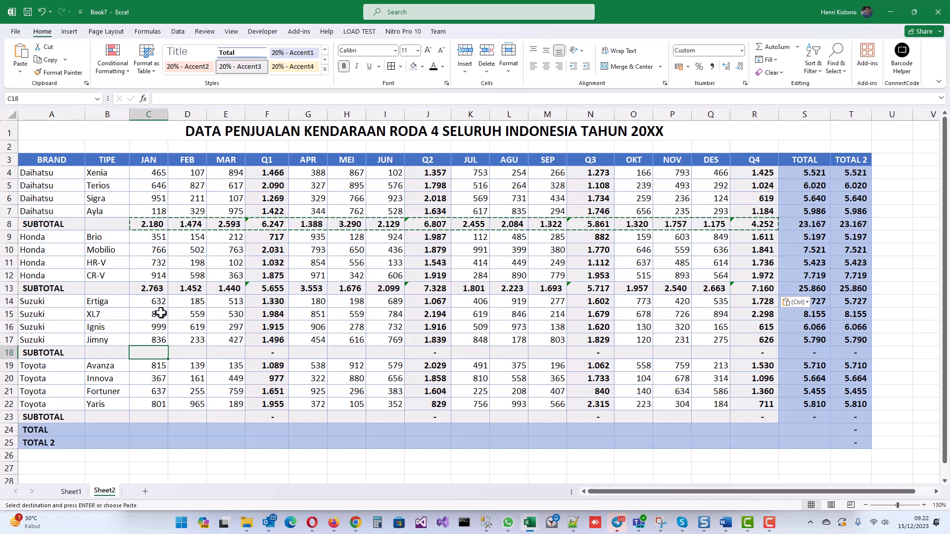
{"action": "key", "text": "ctrl+v"}
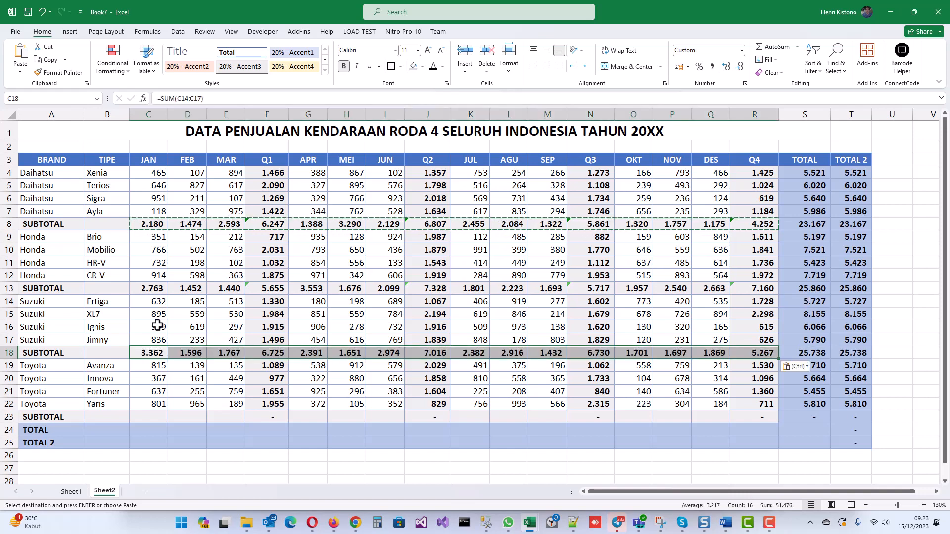
{"action": "left_click", "coordinate": [142, 416]}
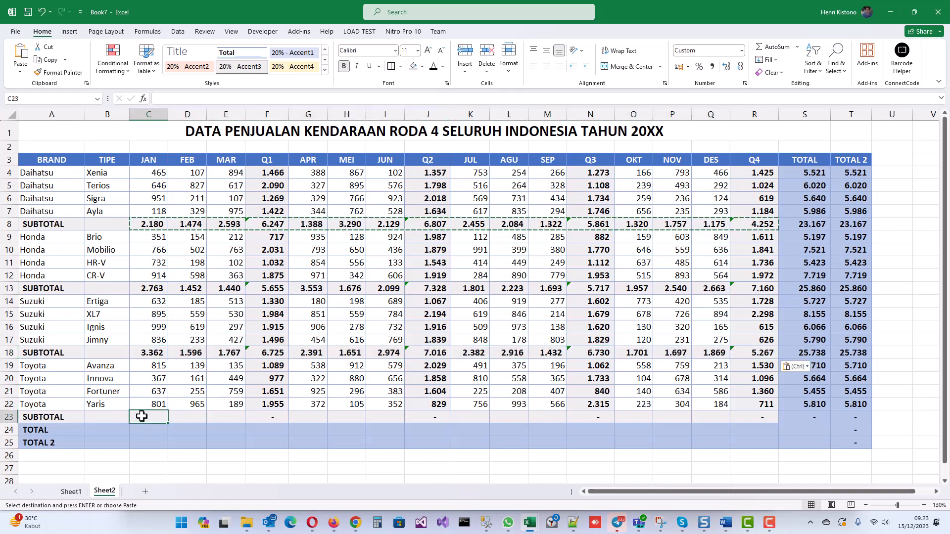
{"action": "key", "text": "ctrl+v"}
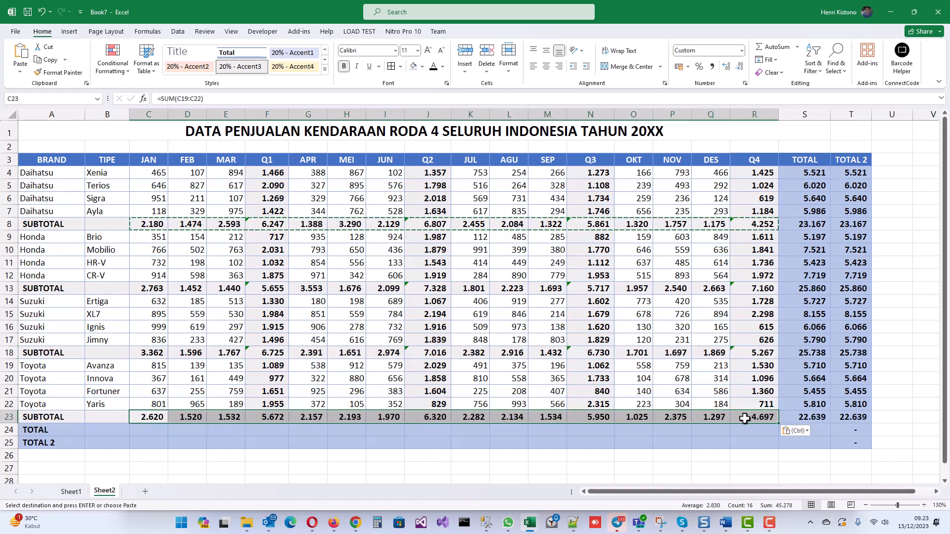
Step: Add up January's four brand subtotals in TOTAL cell C24 with the formula =SUM(C8;C13;C18;C23)
{"action": "left_click", "coordinate": [144, 430]}
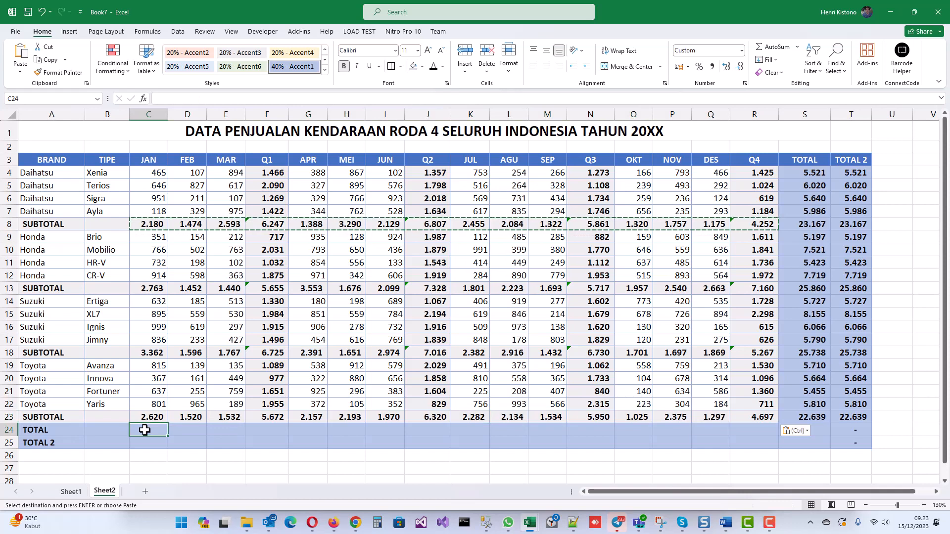
{"action": "type", "text": "=s"}
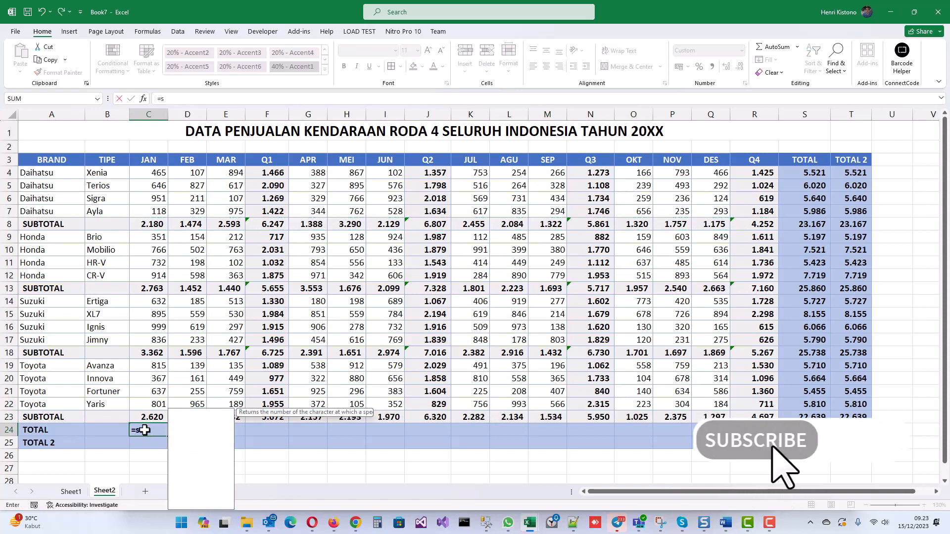
{"action": "type", "text": "um("}
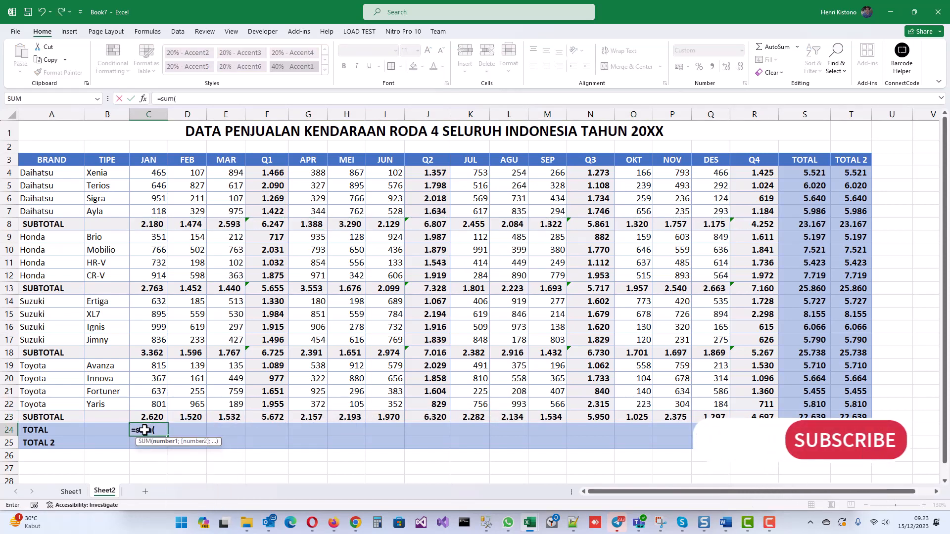
{"action": "left_click", "coordinate": [146, 223]}
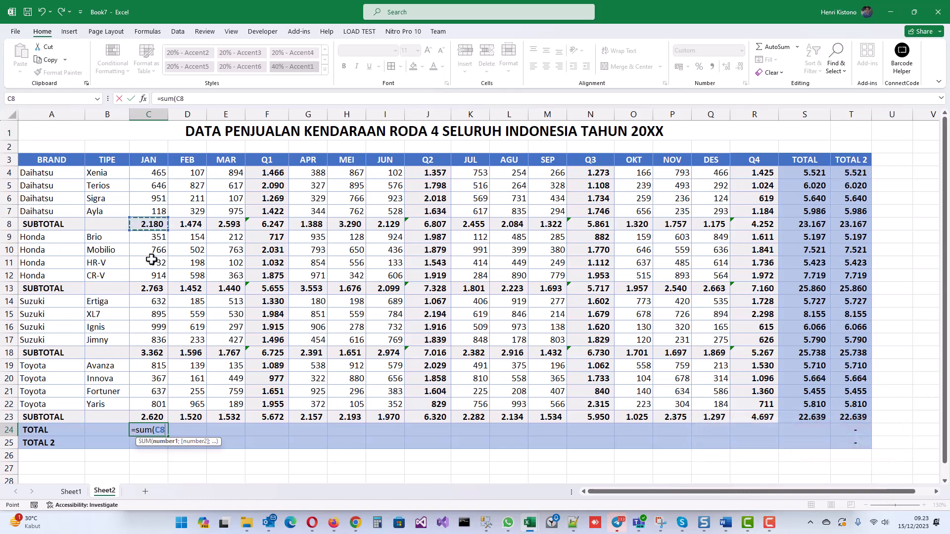
{"action": "left_click", "coordinate": [148, 288], "text": "ctrl"}
{"action": "left_click", "coordinate": [149, 352], "text": "ctrl"}
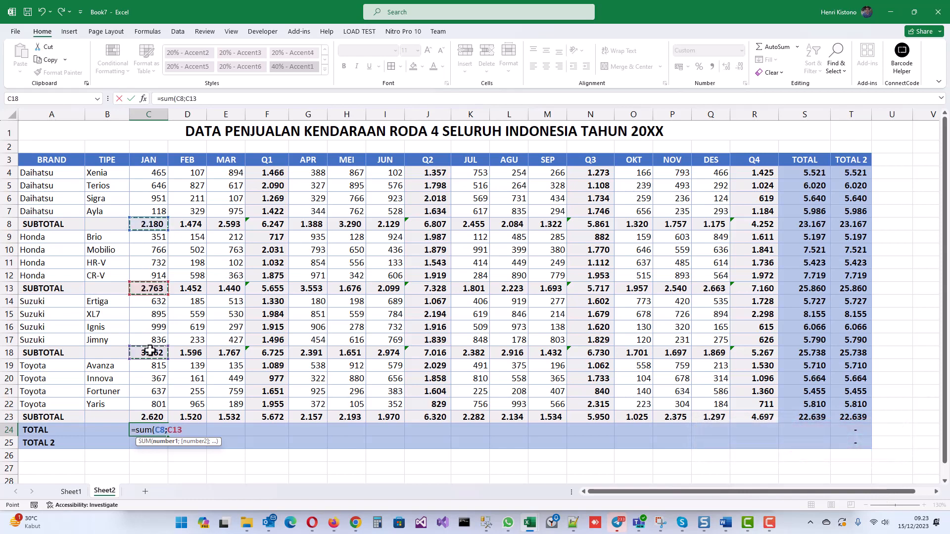
{"action": "left_click", "coordinate": [148, 417], "text": "ctrl"}
{"action": "type", "text": ")"}
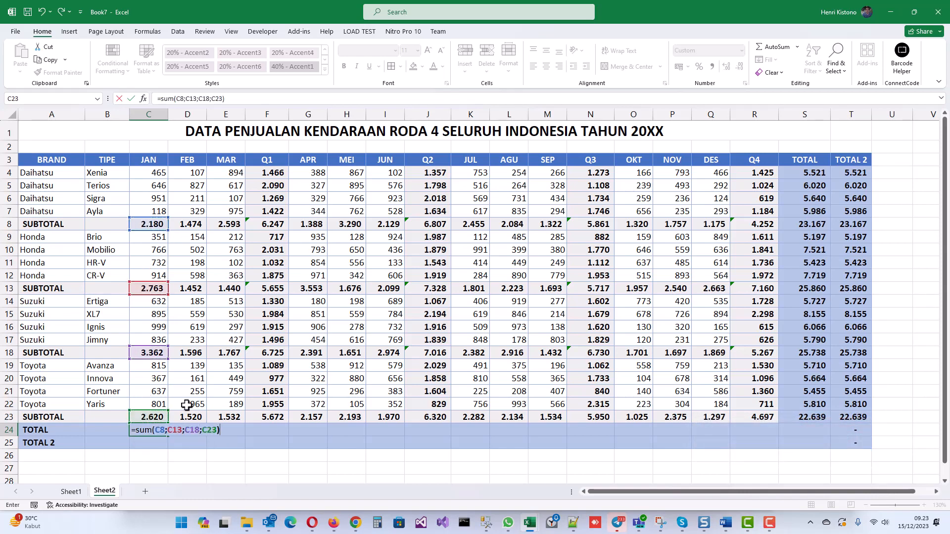
{"action": "key", "text": "ctrl+Return"}
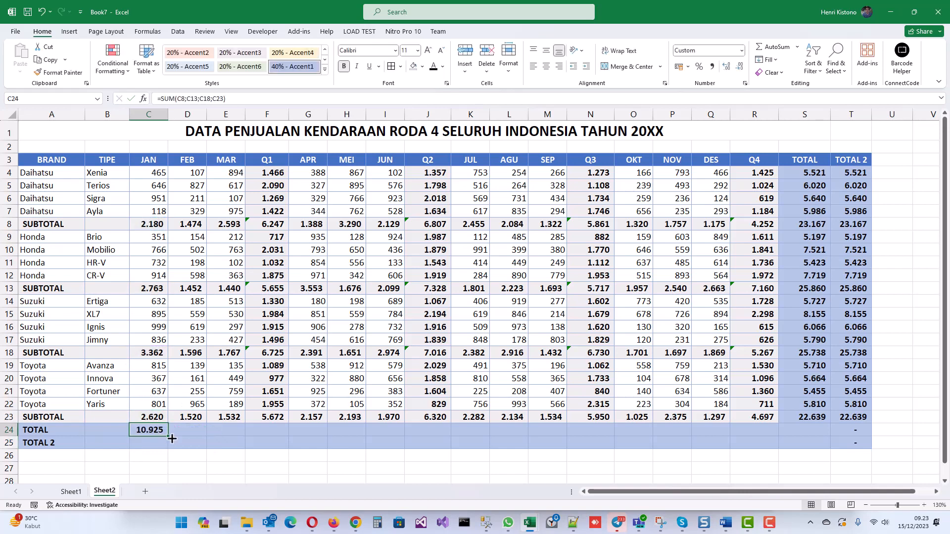
Step: Fill the TOTAL row formula from C24 across to R24, and extend the TOTAL column formula from S23 down to S24
{"action": "left_click_drag", "start_coordinate": [170, 438], "coordinate": [782, 443]}
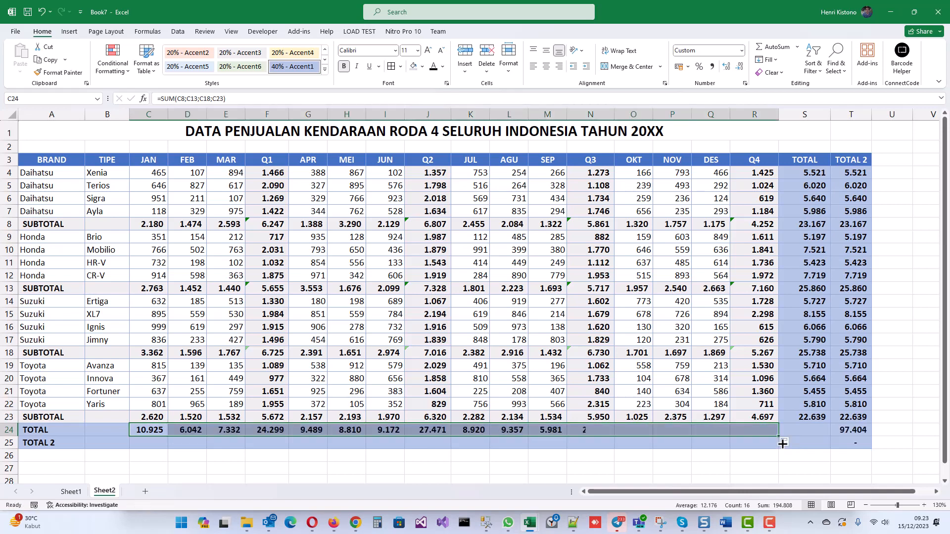
{"action": "left_click", "coordinate": [813, 417]}
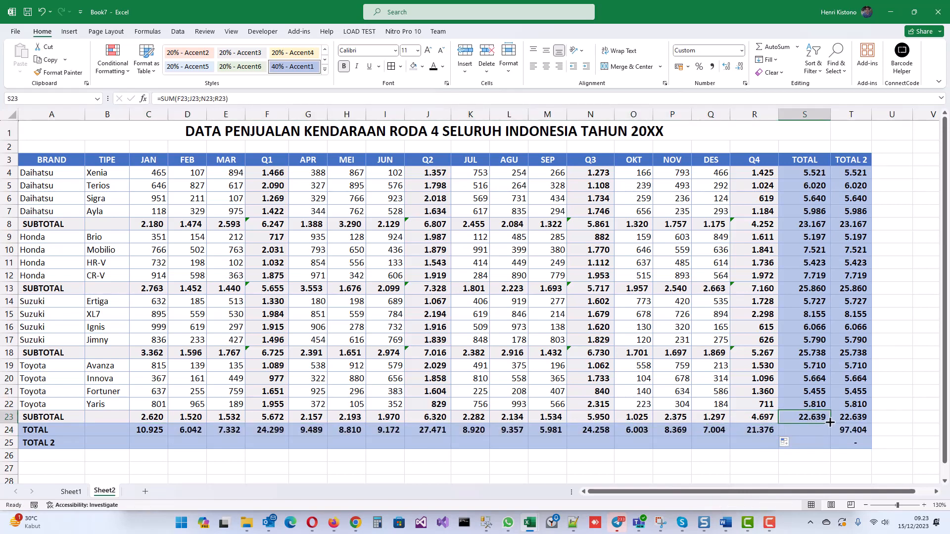
{"action": "left_click_drag", "start_coordinate": [830, 424], "coordinate": [837, 433]}
{"action": "left_click", "coordinate": [821, 432]}
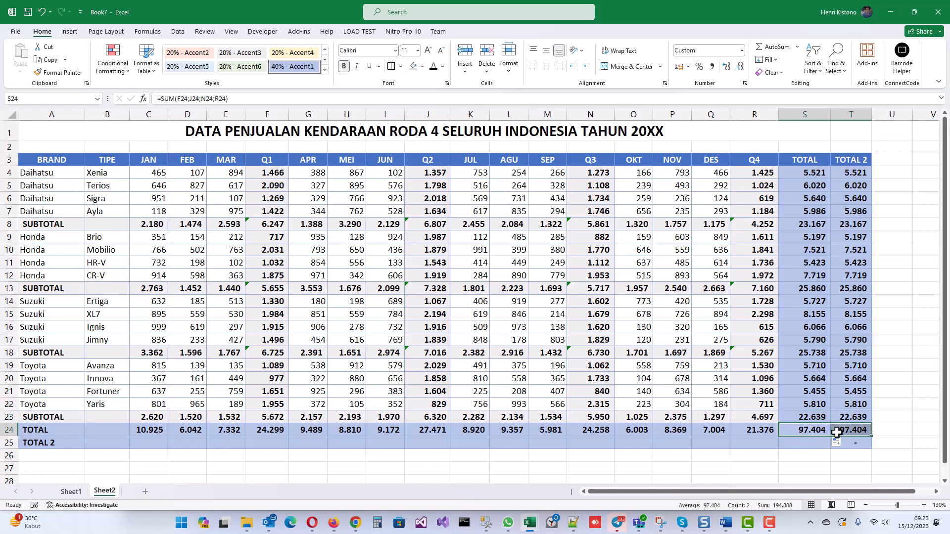
Step: Total January's SUBTOTAL rows in TOTAL 2 cell C25 with the formula =SUMIF($A$4:$A$23;"SUBTOTAL";C4:C23)
{"action": "left_click", "coordinate": [149, 442]}
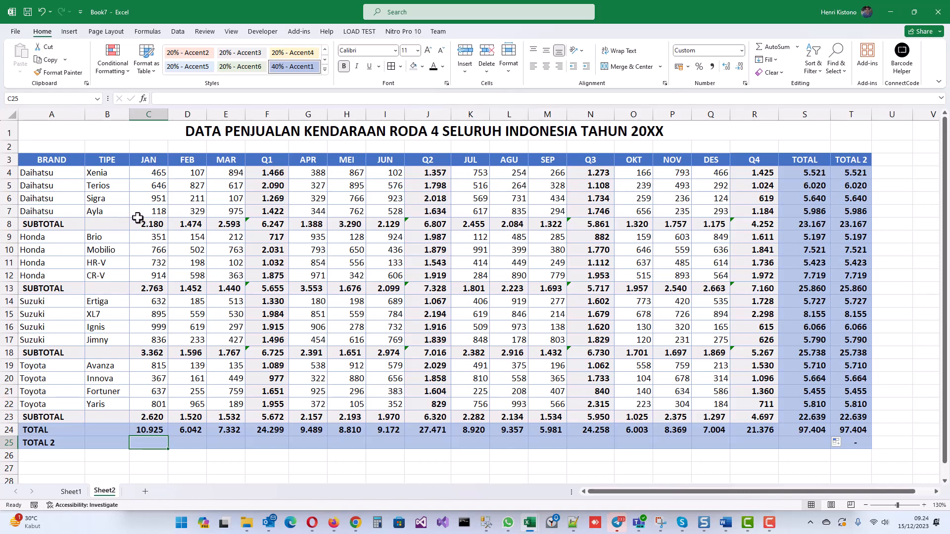
{"action": "left_click", "coordinate": [55, 225]}
{"action": "left_click", "coordinate": [50, 287]}
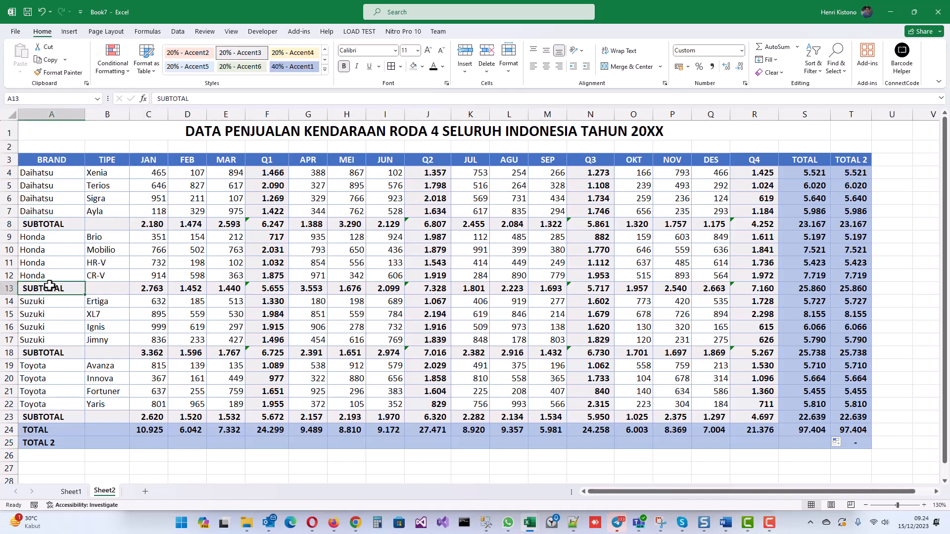
{"action": "left_click", "coordinate": [46, 416]}
{"action": "left_click", "coordinate": [147, 439]}
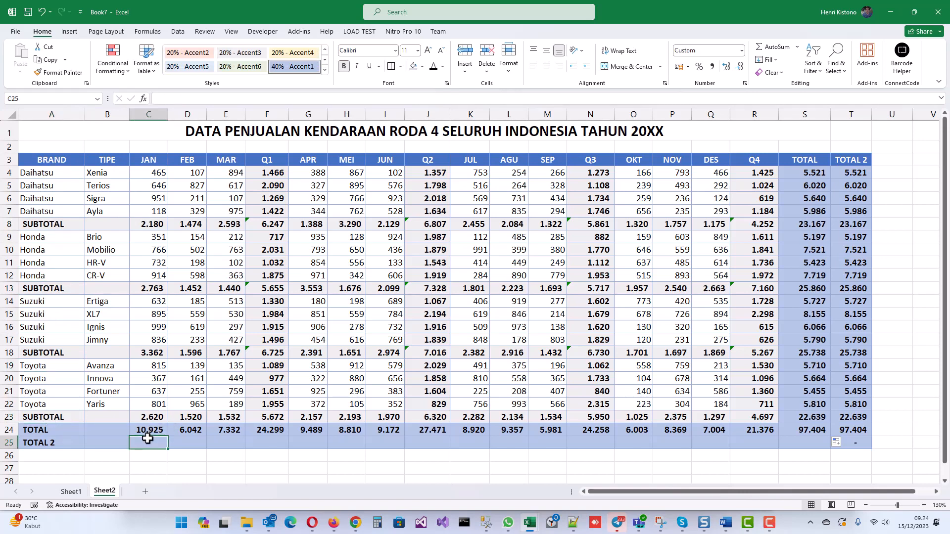
{"action": "type", "text": "=sumif("}
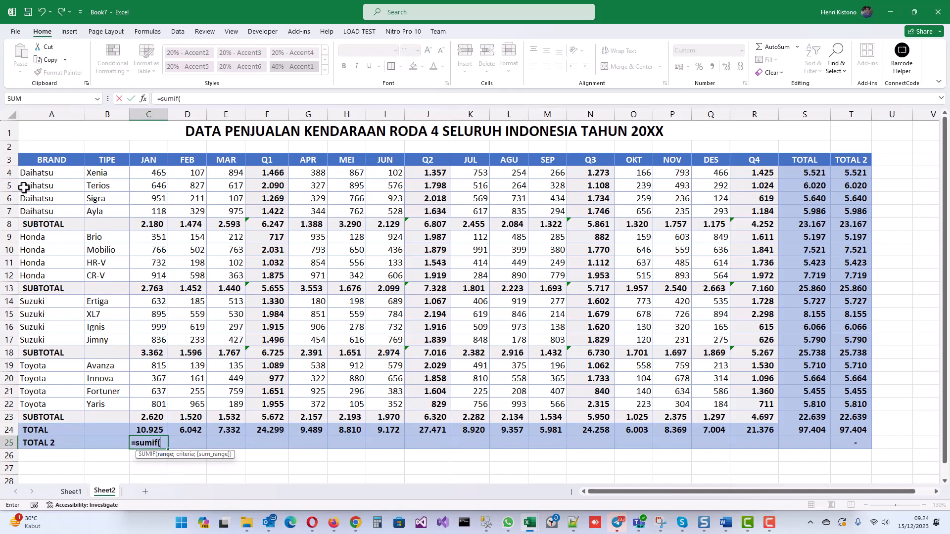
{"action": "left_click_drag", "start_coordinate": [42, 172], "coordinate": [44, 416]}
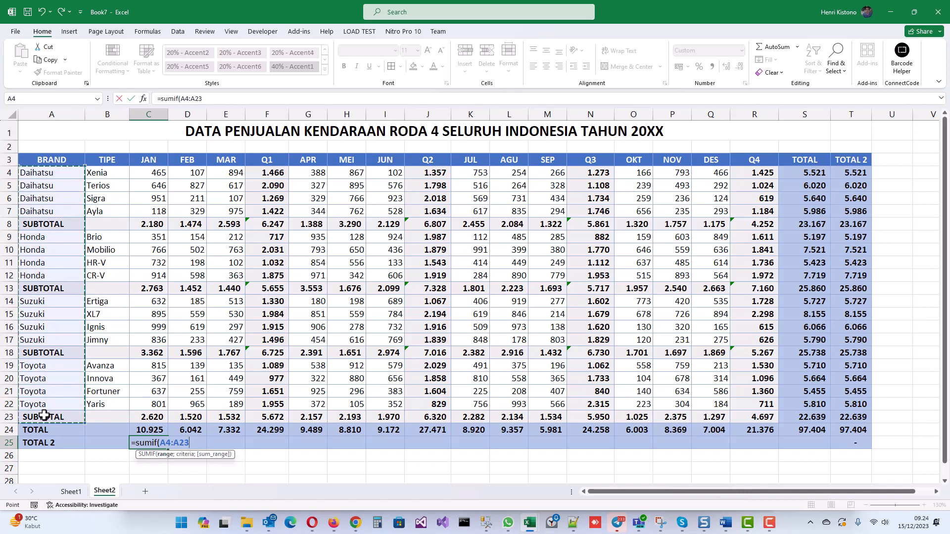
{"action": "key", "text": "F4"}
{"action": "type", "text": ";\"SUBTOTAL"}
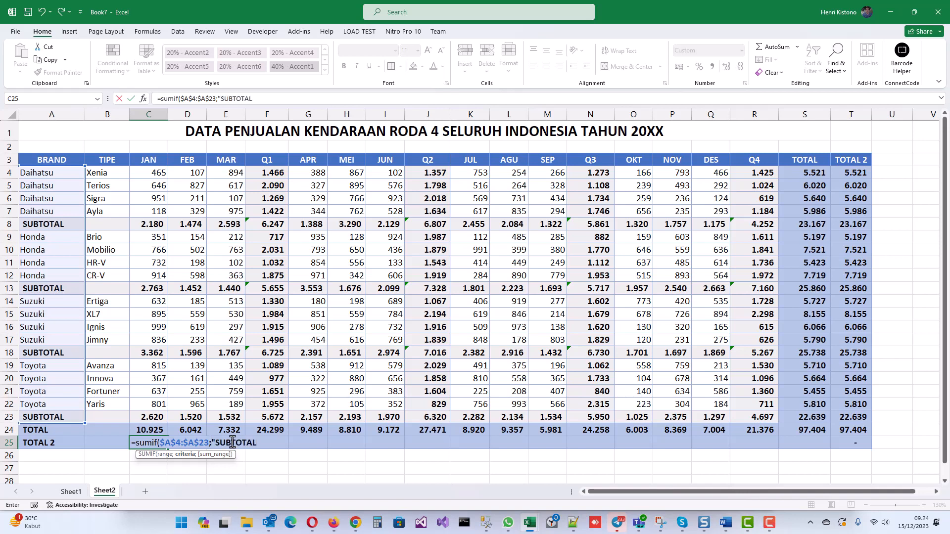
{"action": "type", "text": "\";"}
{"action": "left_click_drag", "start_coordinate": [155, 173], "coordinate": [149, 420]}
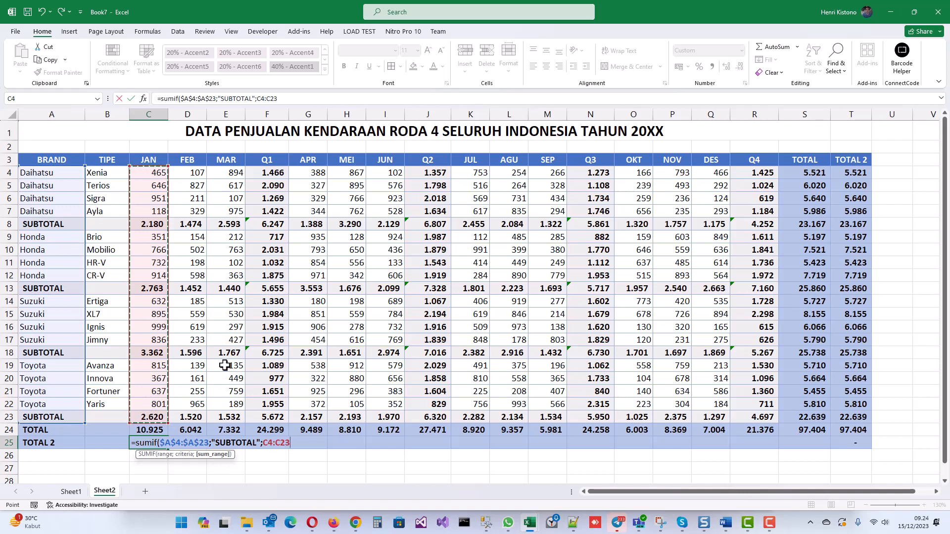
{"action": "type", "text": ")"}
{"action": "key", "text": "ctrl+Return"}
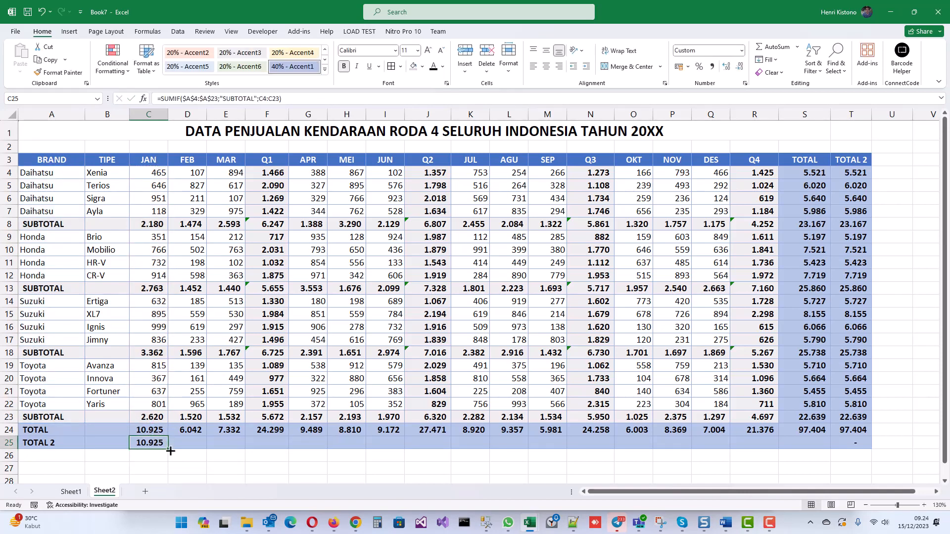
Step: Fill the SUMIF formula from C25 across the TOTAL 2 row to T25 and compare the grand totals in S24:T25
{"action": "left_click_drag", "start_coordinate": [170, 450], "coordinate": [857, 453]}
{"action": "left_click", "coordinate": [802, 430]}
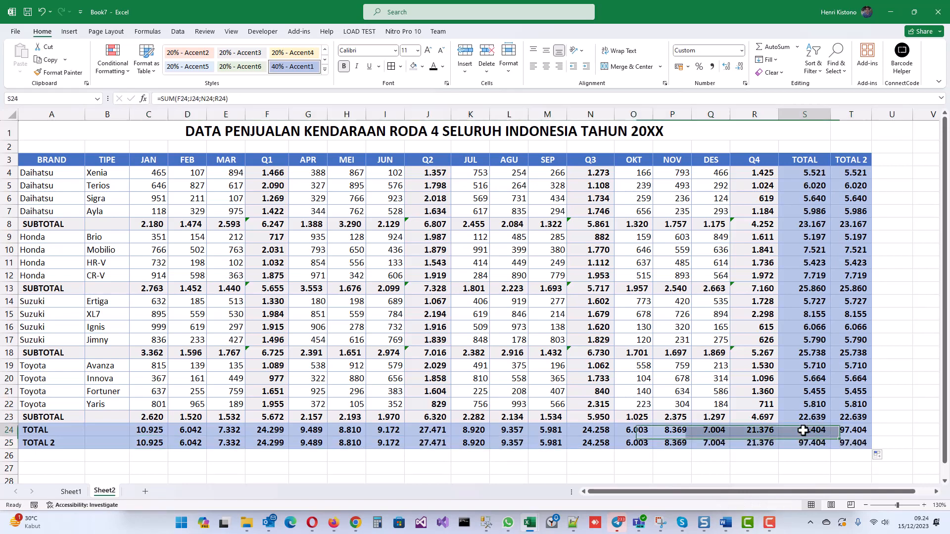
{"action": "left_click_drag", "start_coordinate": [802, 430], "coordinate": [836, 443]}
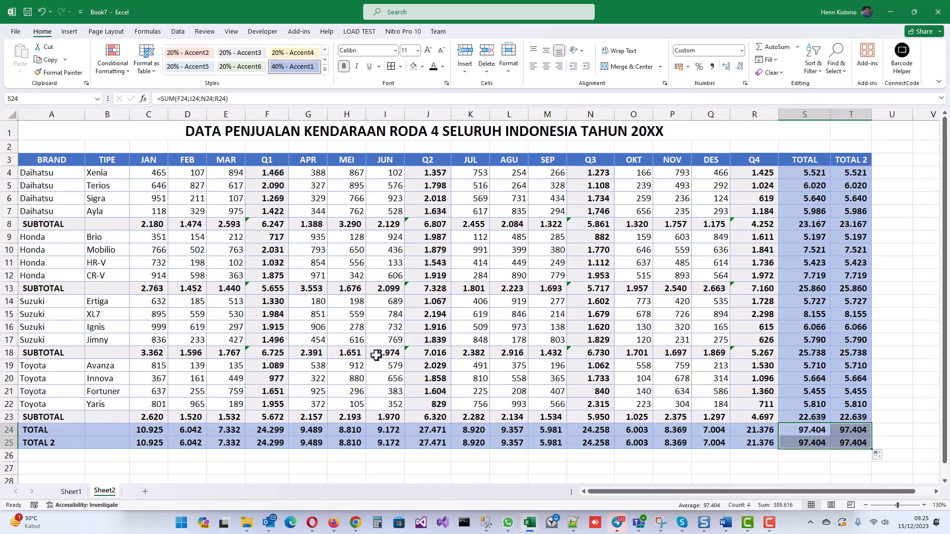
{"action": "left_click", "coordinate": [552, 381]}
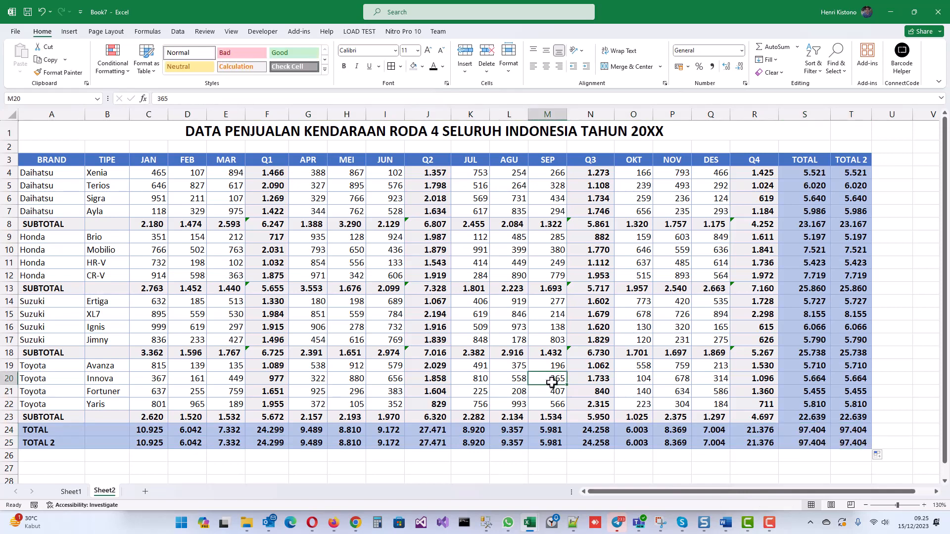
Step: Check the finished table on Sheet1 for comparison and return to Sheet2
{"action": "left_click", "coordinate": [72, 492]}
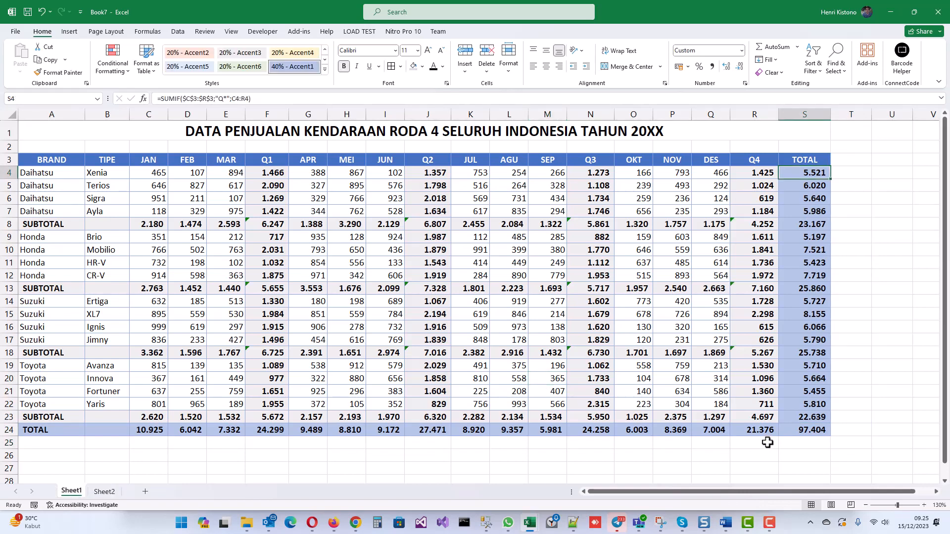
{"action": "left_click", "coordinate": [113, 493]}
{"action": "left_click", "coordinate": [387, 211]}
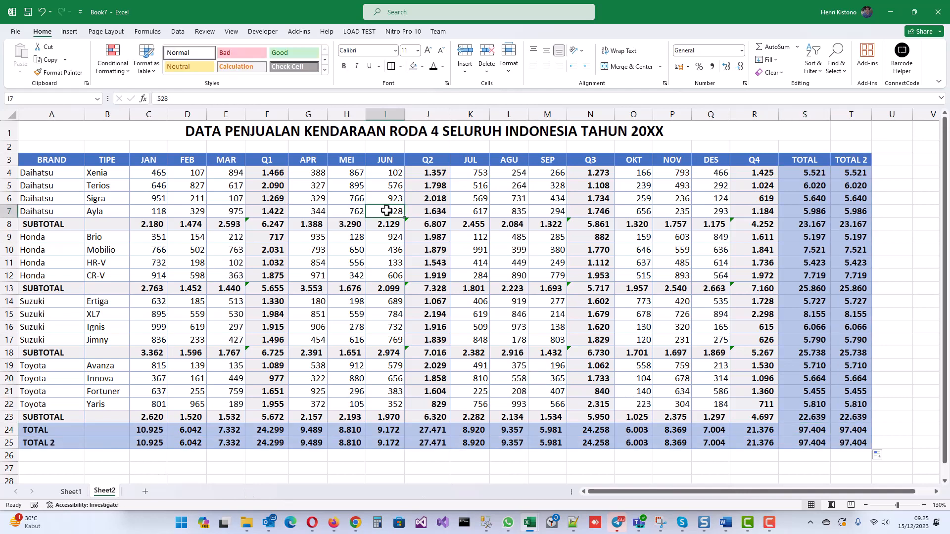